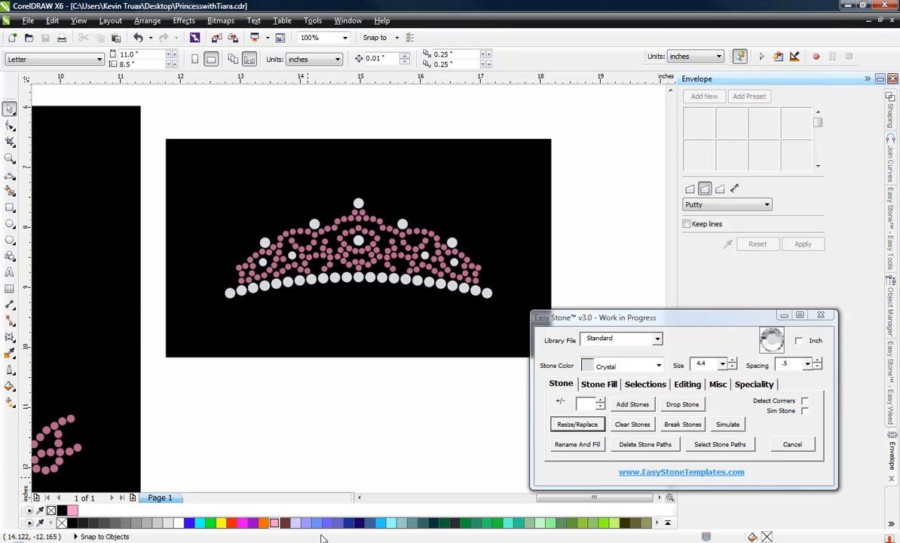
# Examine the rhinestone tiara and its fuchsia stones up close, along with the black background box behind them.
pyautogui.scroll(-1, 217, 251)
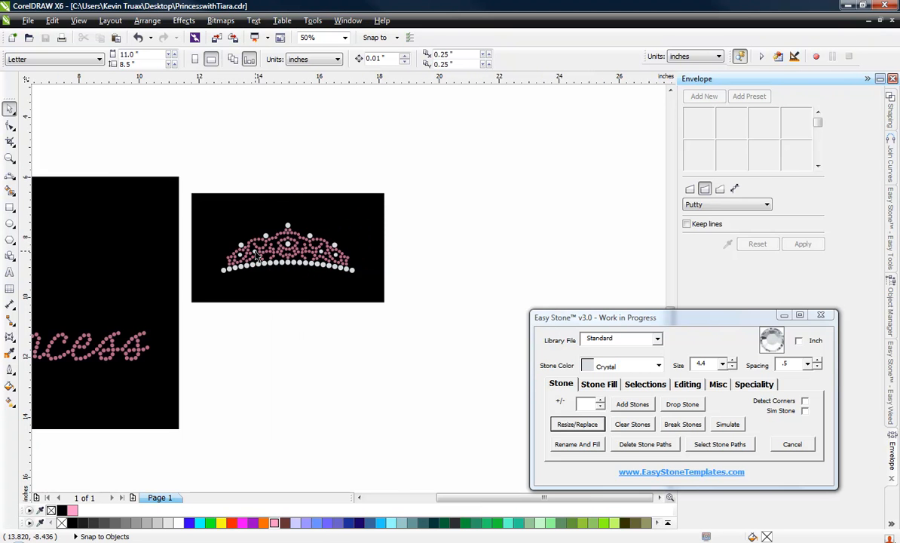
pyautogui.scroll(1, 241, 240)
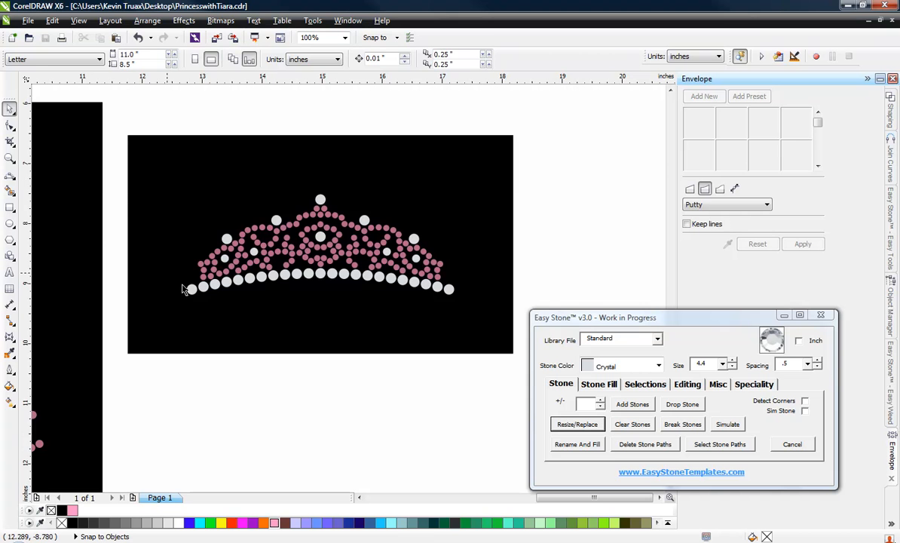
pyautogui.scroll(1, 366, 268)
pyautogui.scroll(1, 367, 257)
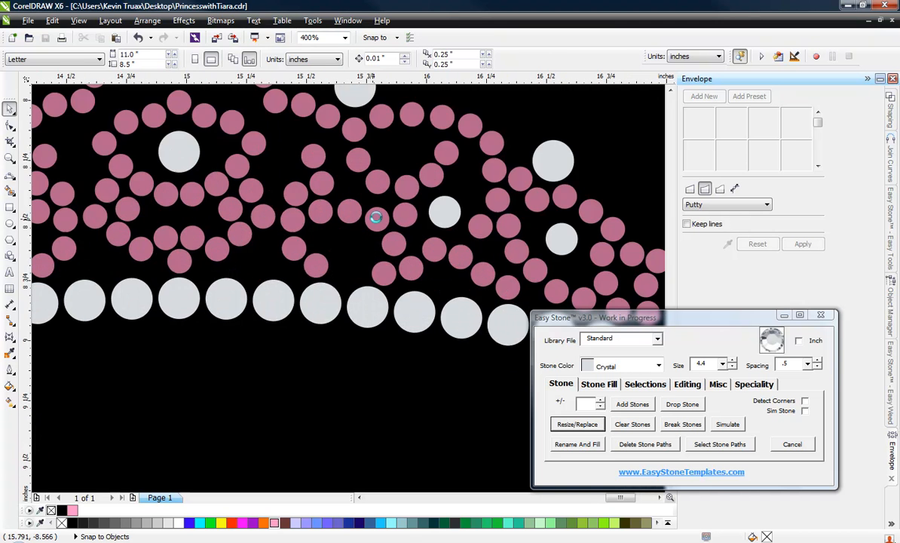
pyautogui.scroll(1, 375, 215)
pyautogui.click(378, 218)
pyautogui.scroll(-2, 378, 223)
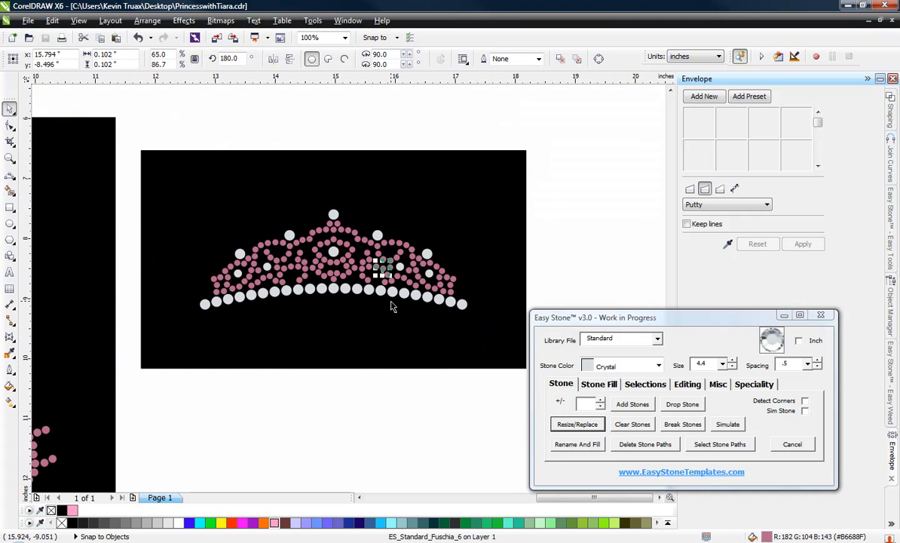
pyautogui.click(348, 411)
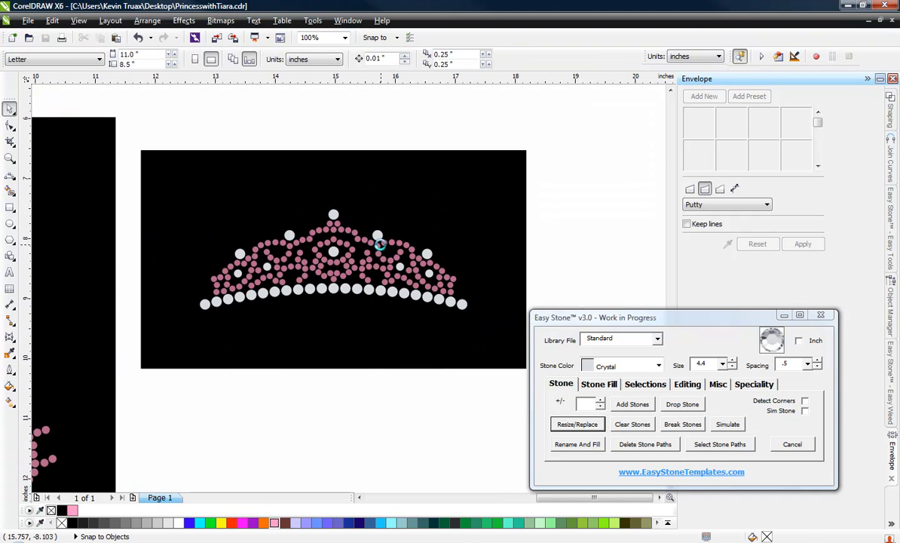
pyautogui.scroll(1, 377, 241)
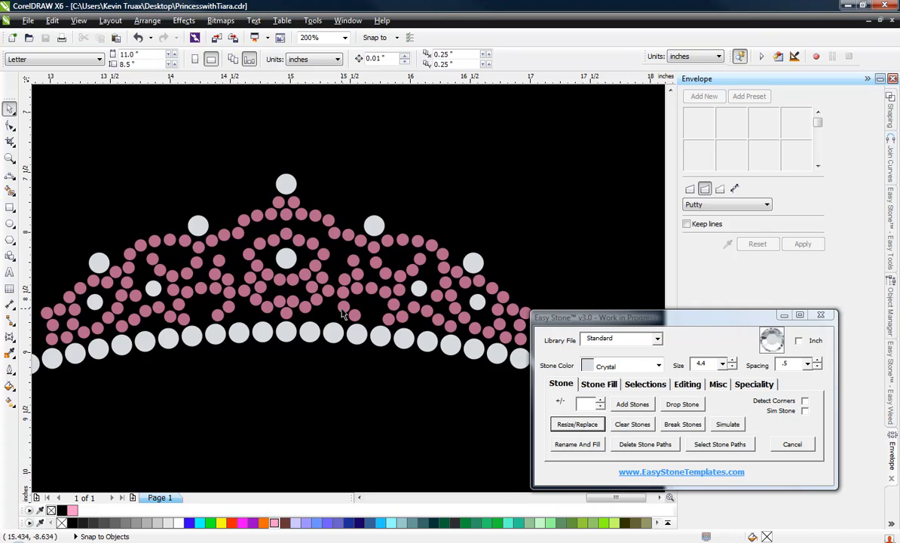
pyautogui.scroll(1, 360, 303)
pyautogui.scroll(-1, 349, 299)
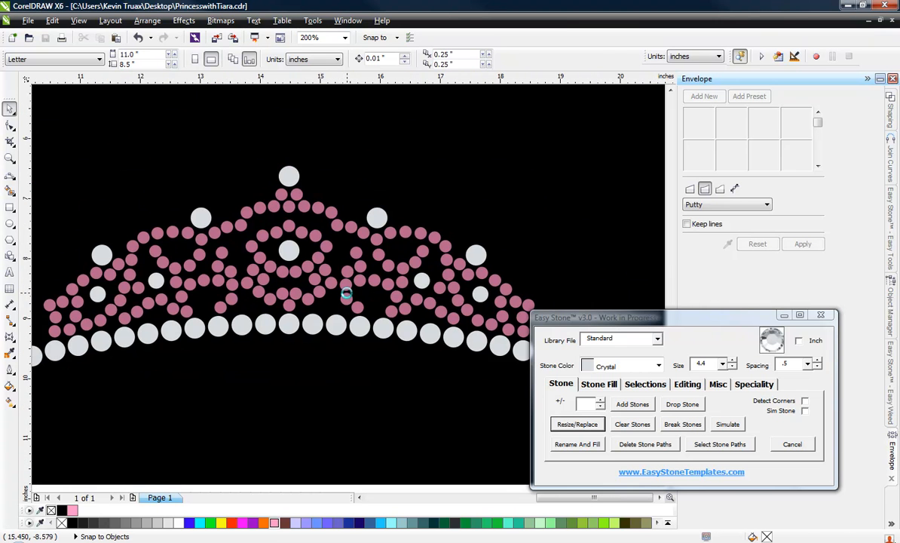
pyautogui.scroll(-1, 356, 227)
pyautogui.click(357, 219)
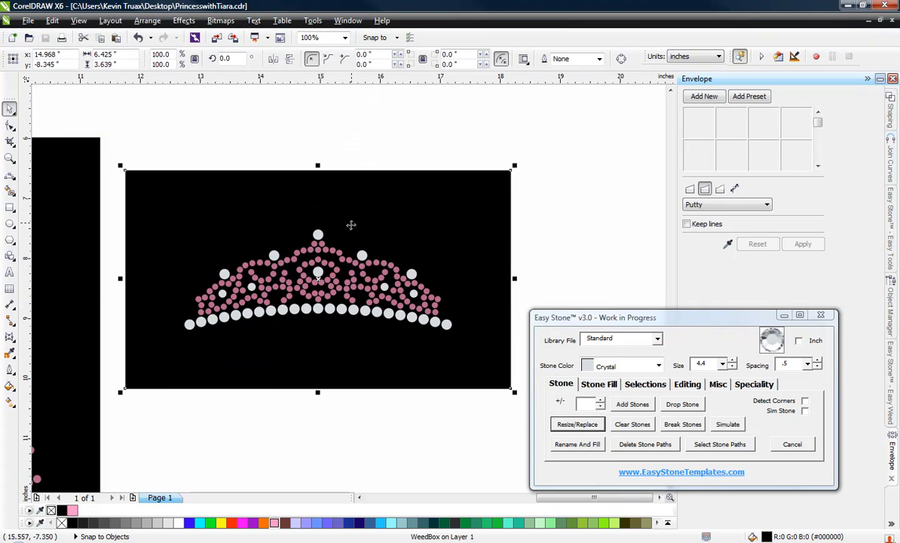
pyautogui.click(520, 237)
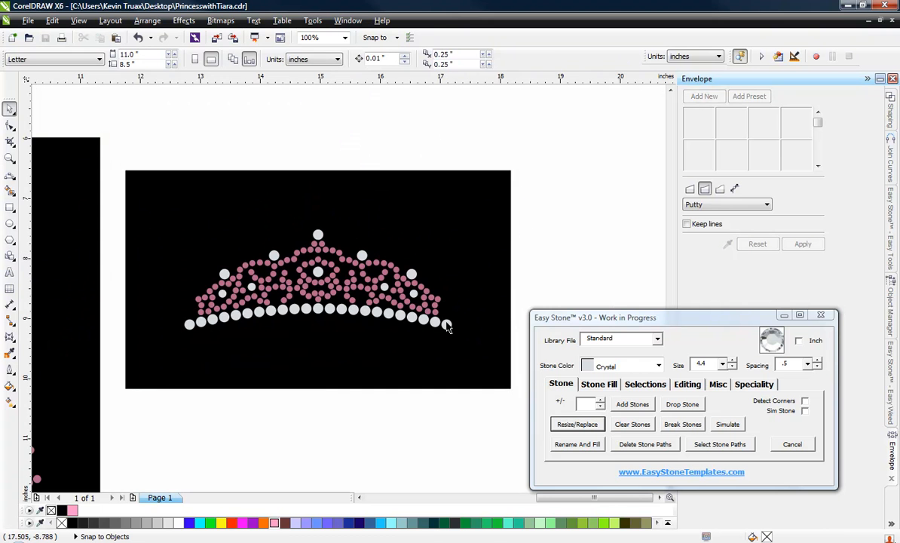
# Check the diameter of the outermost fuchsia stone at the tiara's right end.
pyautogui.scroll(1, 445, 307)
pyautogui.scroll(3, 437, 303)
pyautogui.click(408, 263)
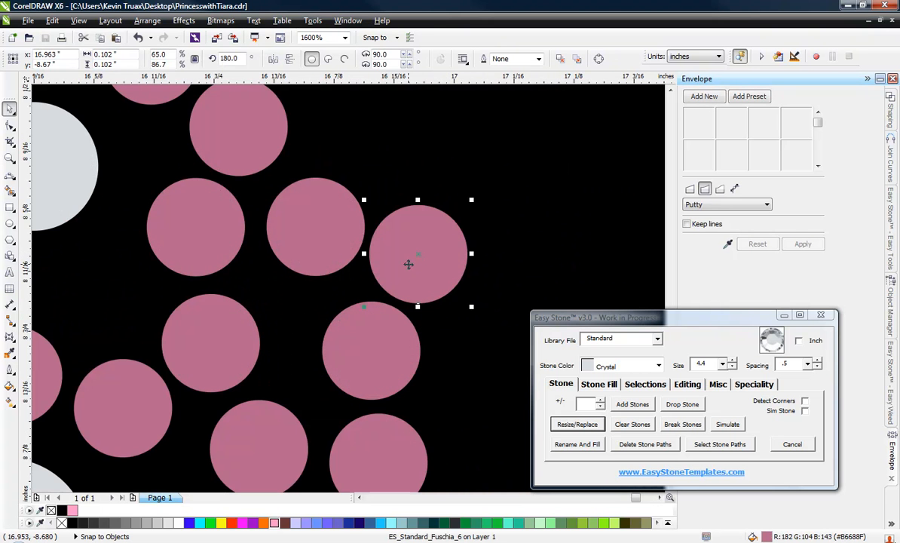
pyautogui.scroll(-1, 407, 262)
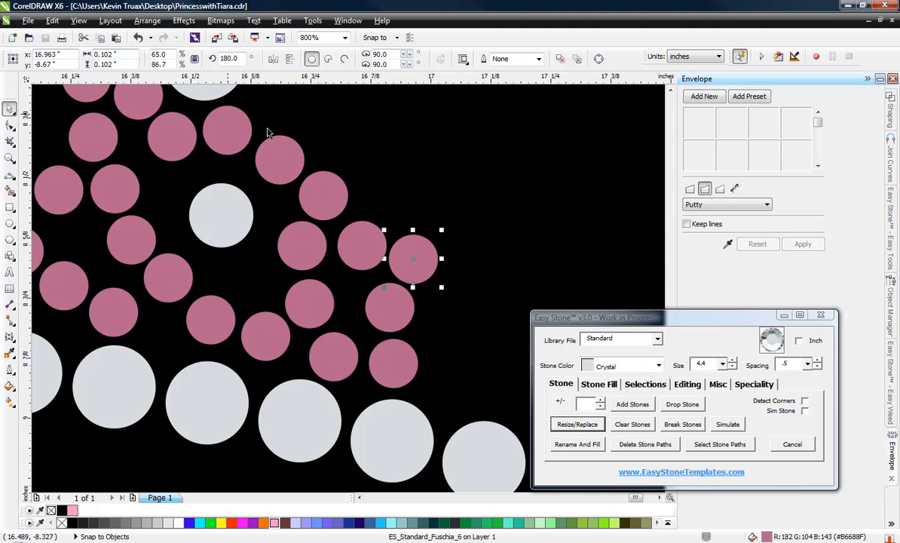
pyautogui.scroll(-3, 451, 241)
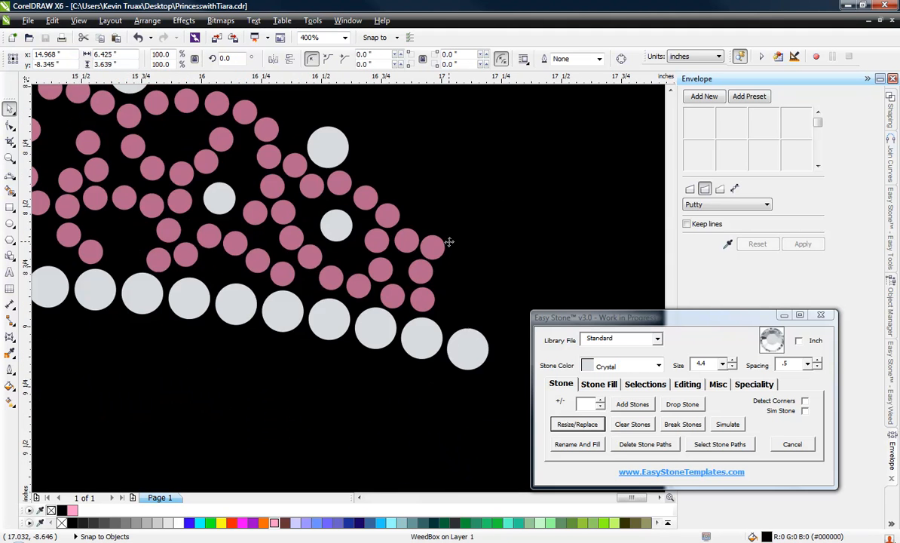
# Set the drawing units to millimeters and check the diameter of a fuchsia stone near the tiara's right end.
pyautogui.click(337, 58)
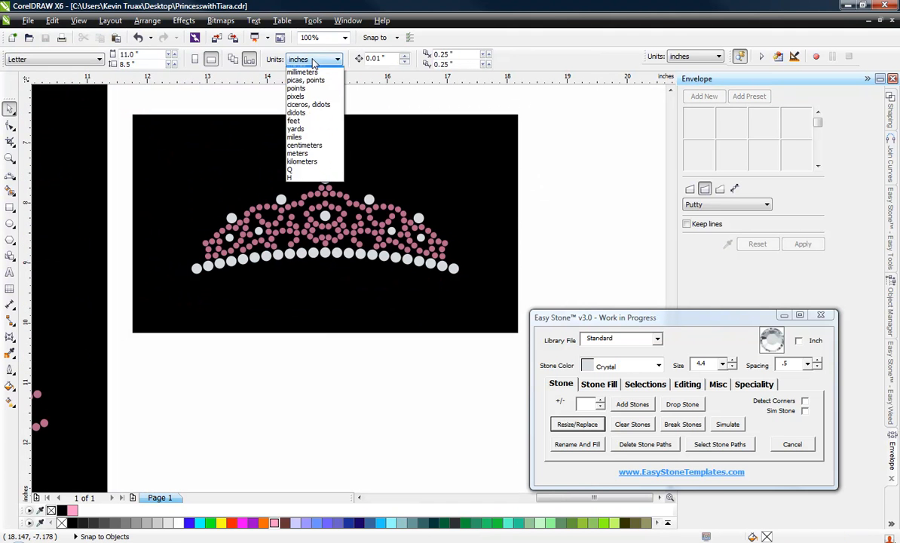
pyautogui.click(295, 74)
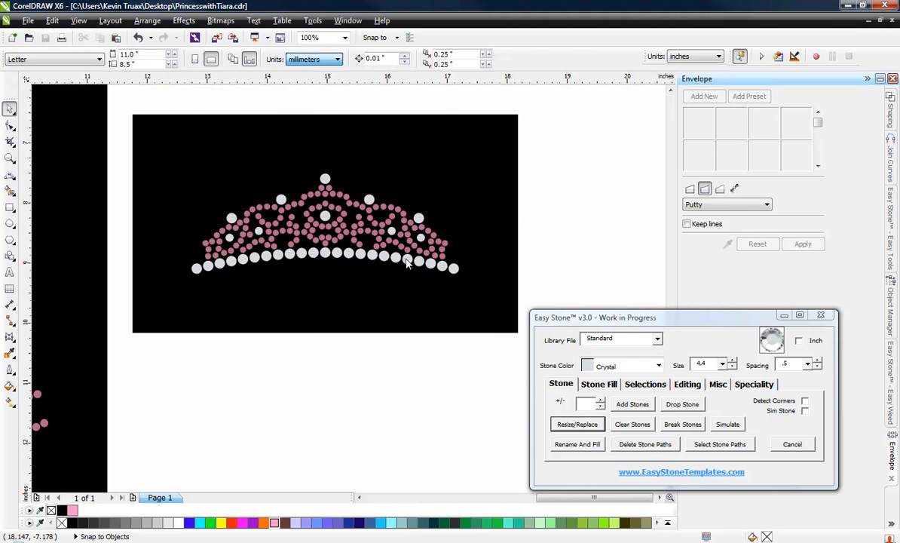
pyautogui.scroll(2, 432, 252)
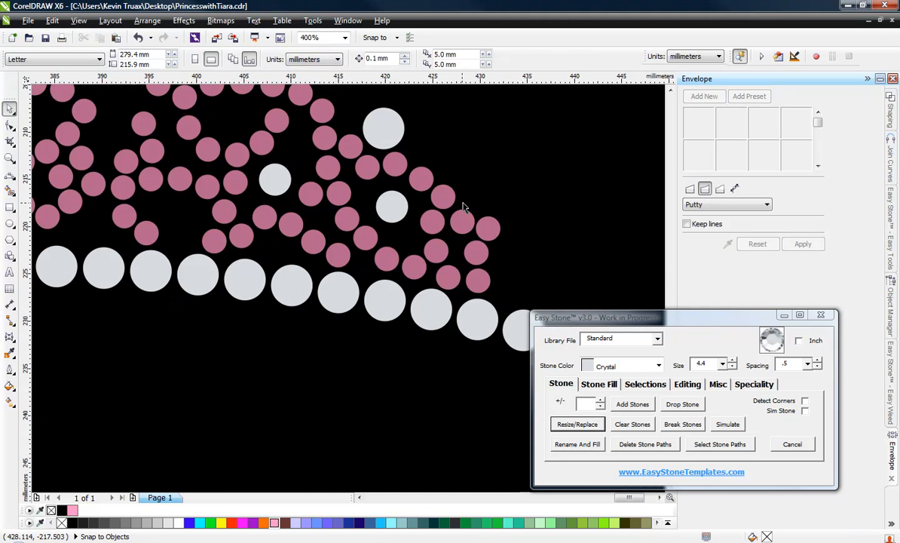
pyautogui.scroll(1, 463, 207)
pyautogui.click(436, 190)
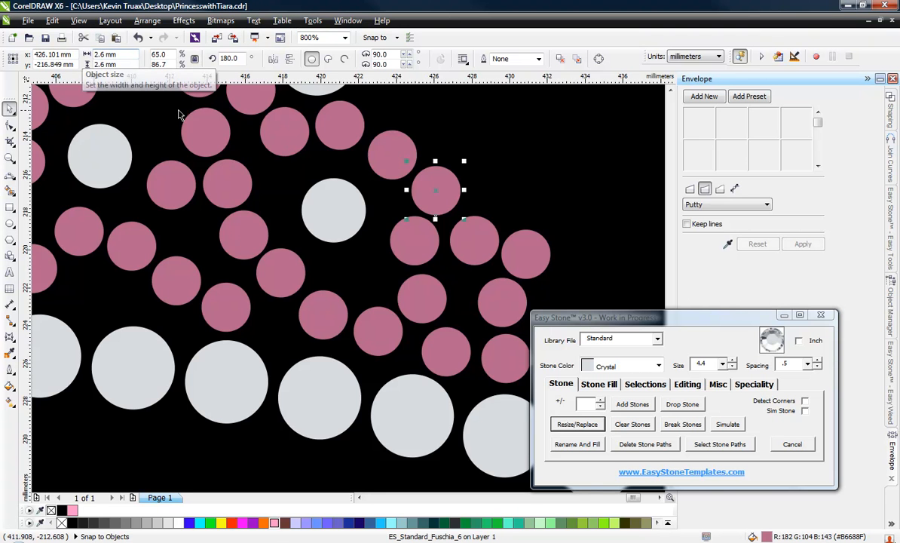
pyautogui.scroll(-4, 301, 155)
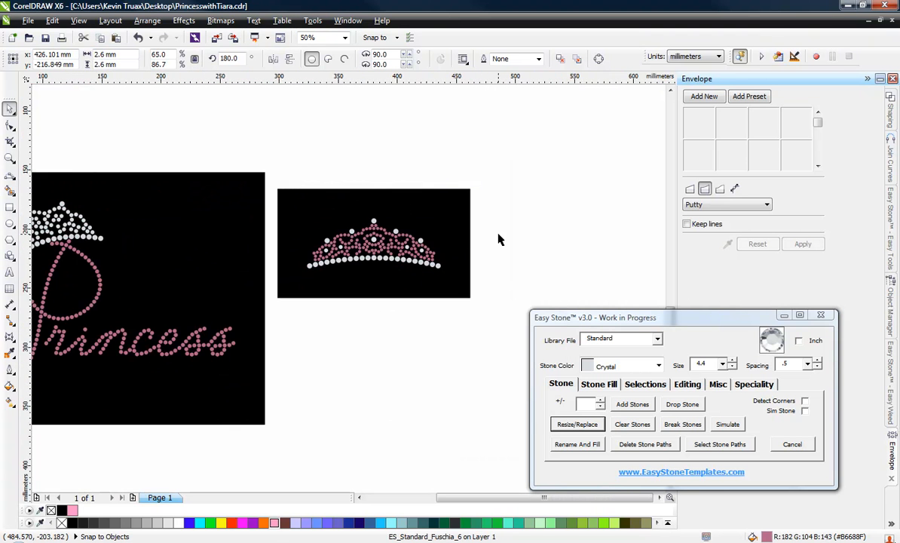
pyautogui.click(498, 240)
# Scale the whole tiara together with its black background to 130.7% and move it clear of the Princess design.
pyautogui.scroll(1, 382, 262)
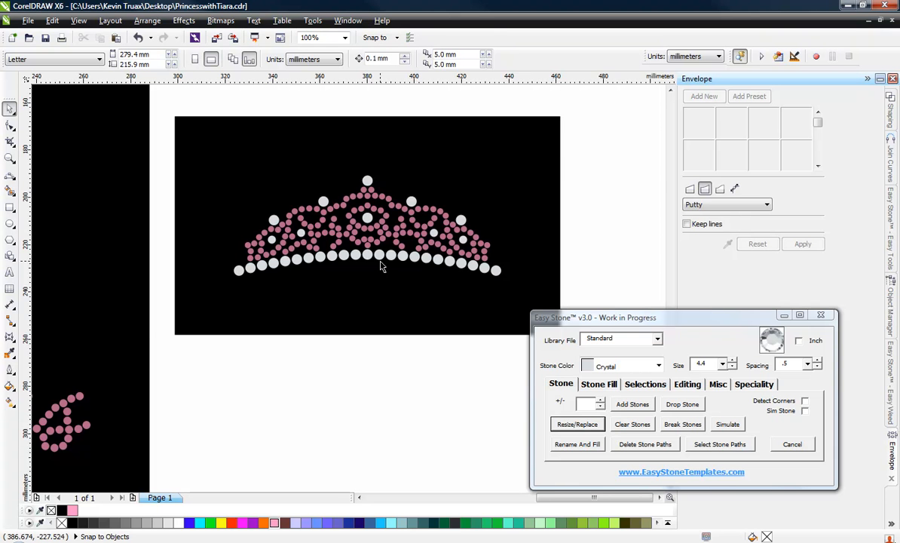
pyautogui.scroll(-2, 356, 245)
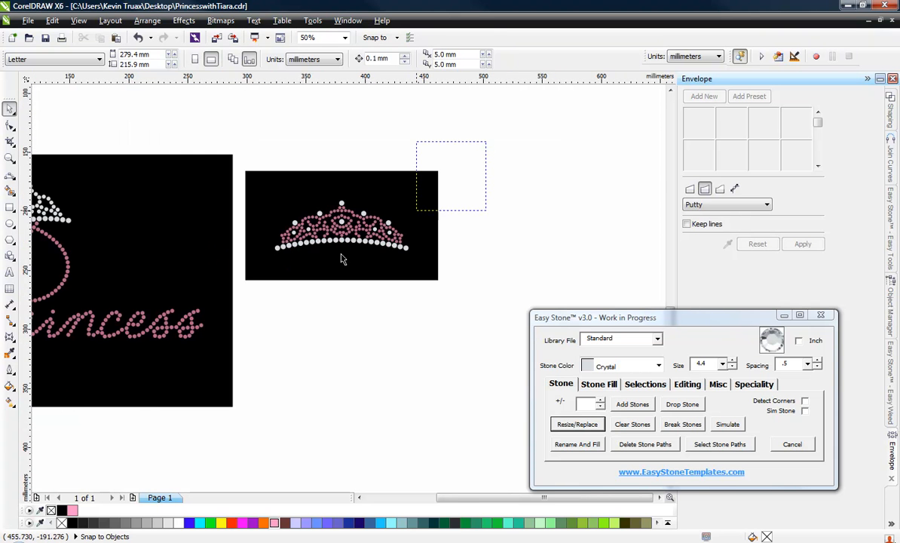
pyautogui.moveTo(341, 258); pyautogui.dragTo(224, 309)
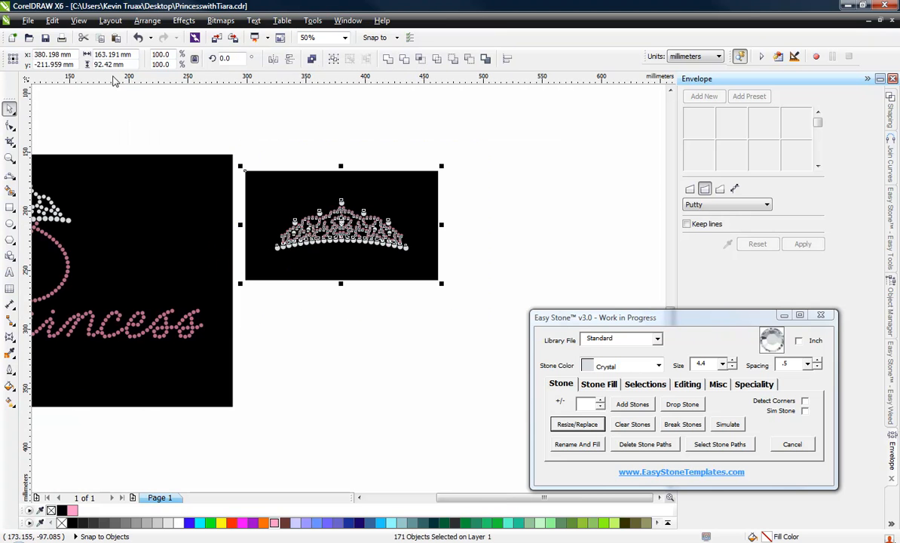
pyautogui.click(173, 54)
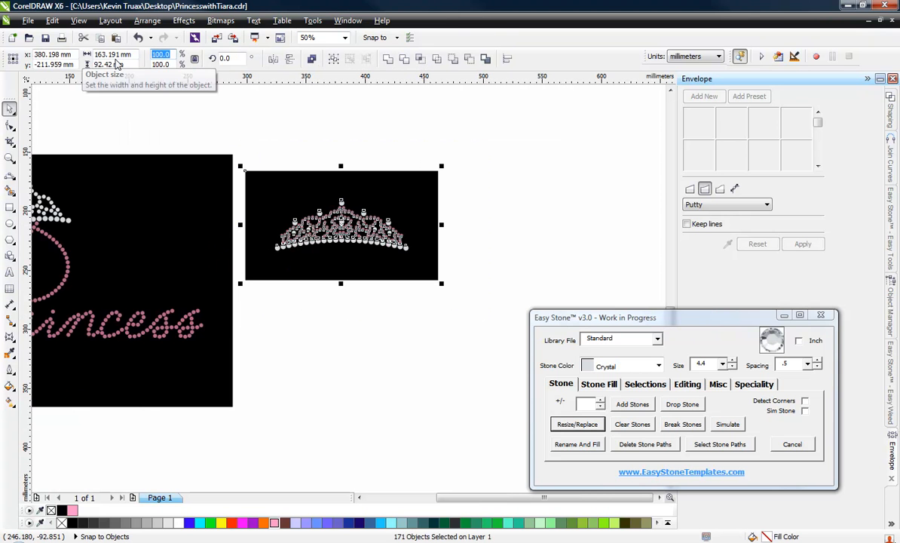
pyautogui.write('130.')
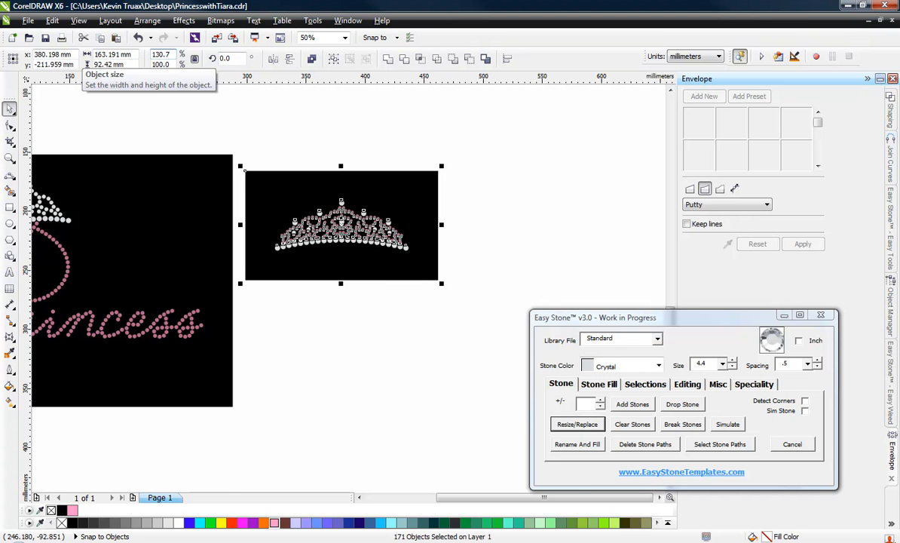
pyautogui.press('Return')
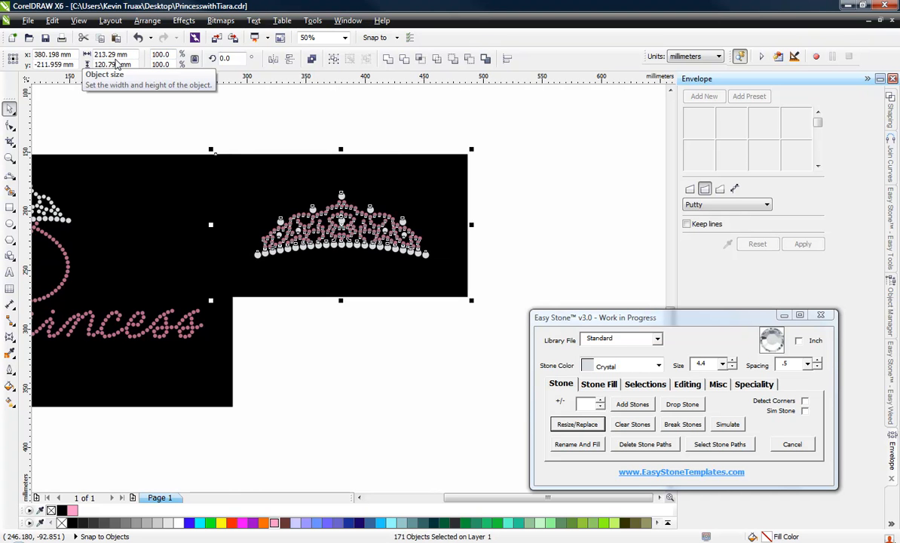
pyautogui.moveTo(432, 190); pyautogui.dragTo(496, 177)
pyautogui.click(406, 336)
# Check the diameter of the outermost fuchsia stone at the right end of the enlarged tiara.
pyautogui.scroll(2, 482, 225)
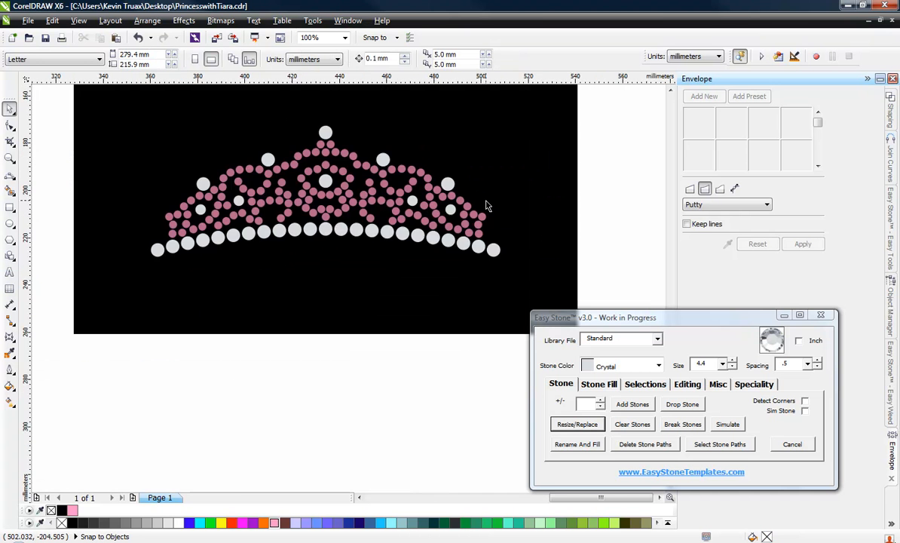
pyautogui.scroll(2, 482, 224)
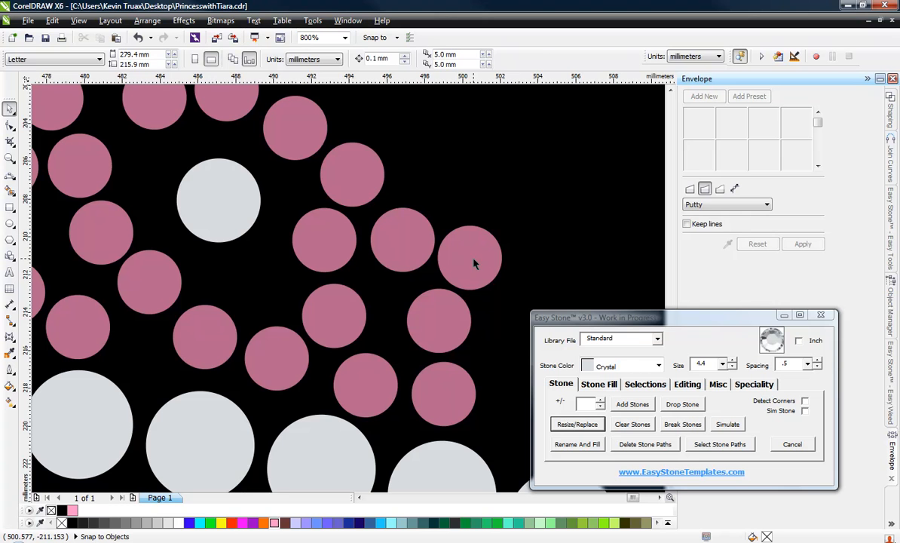
pyautogui.click(474, 263)
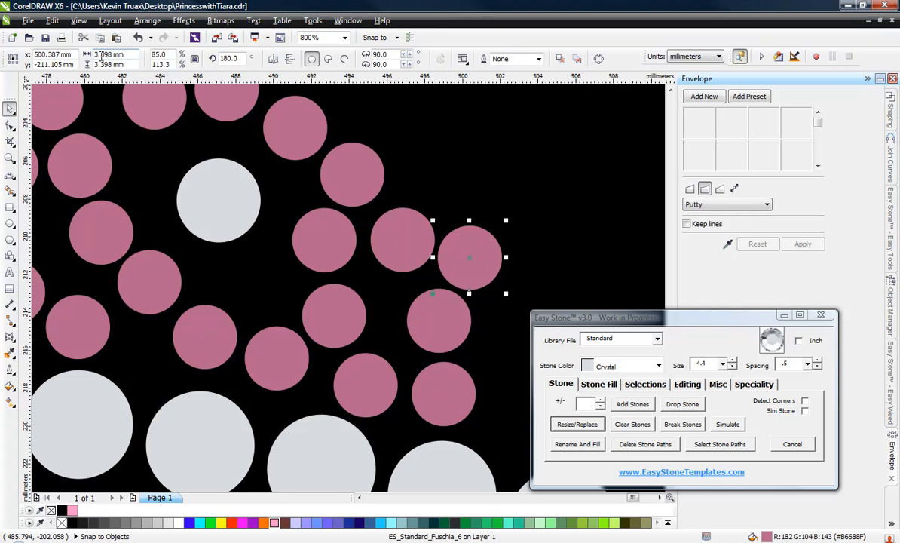
pyautogui.click(479, 187)
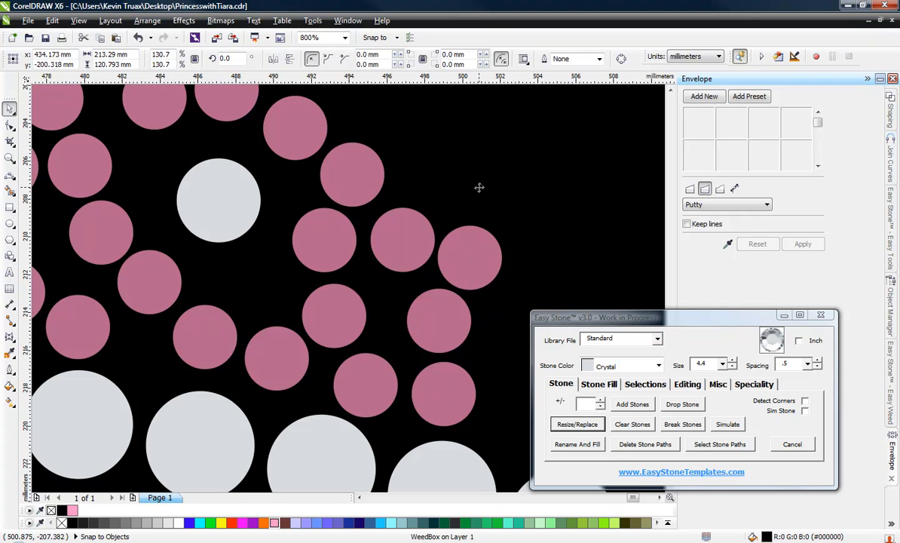
pyautogui.scroll(-4, 479, 187)
pyautogui.click(434, 305)
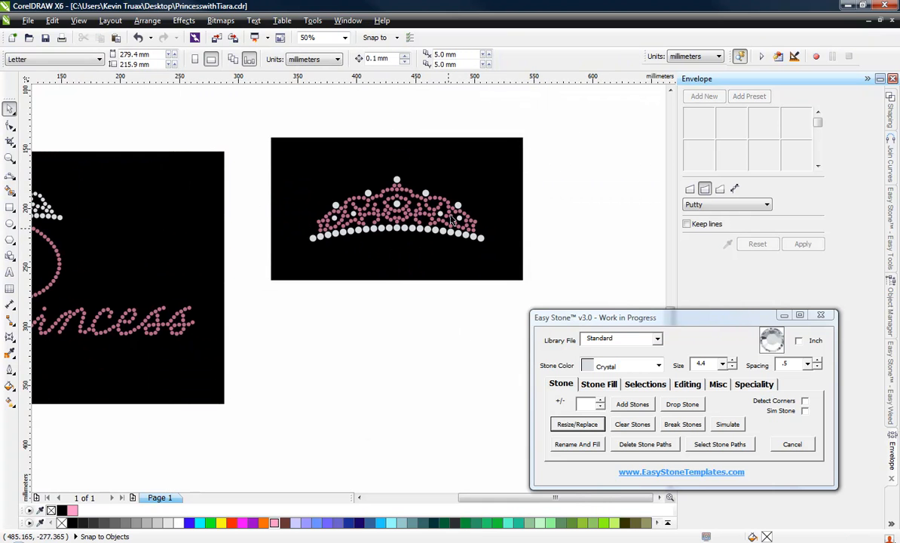
# Mark the leftmost crystal stone of the base row as reference and select all tiara stones matching its size.
pyautogui.scroll(1, 446, 214)
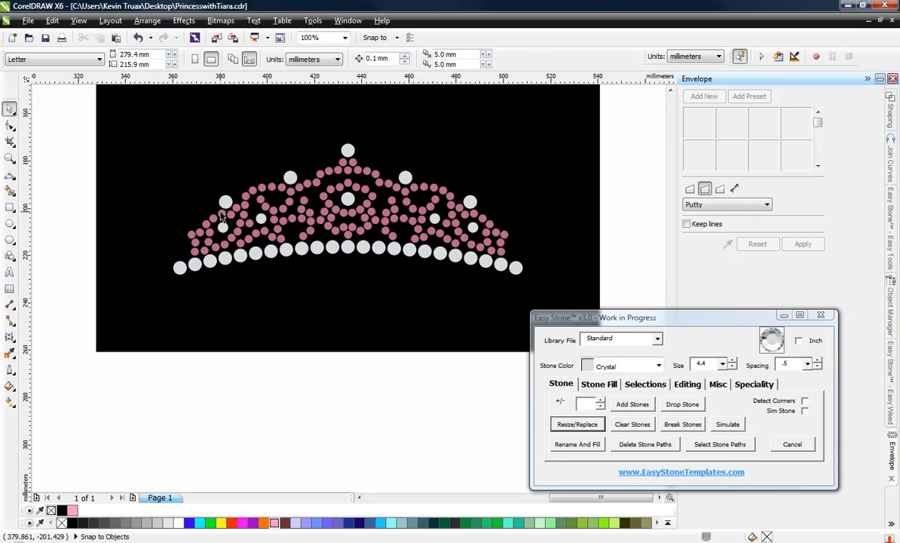
pyautogui.click(178, 268)
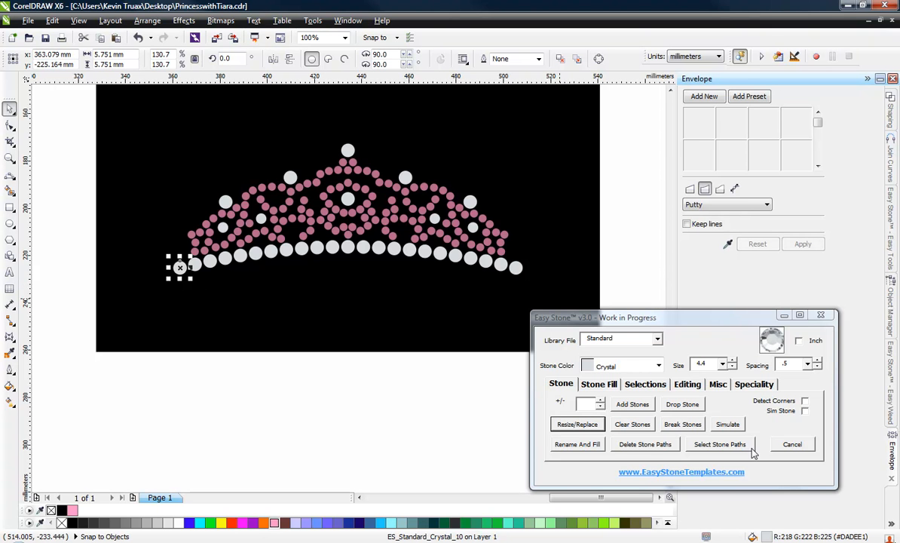
pyautogui.click(646, 384)
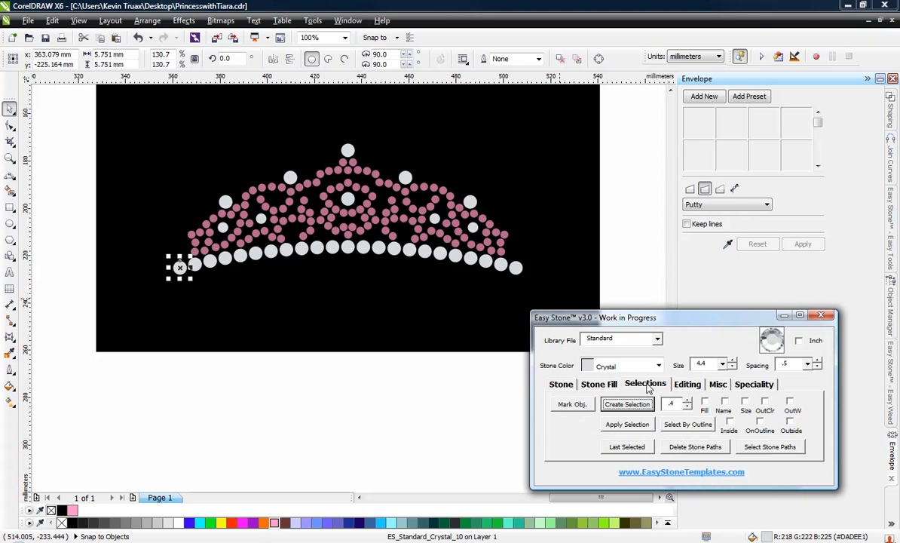
pyautogui.click(568, 407)
pyautogui.click(166, 422)
pyautogui.moveTo(139, 398); pyautogui.dragTo(564, 129)
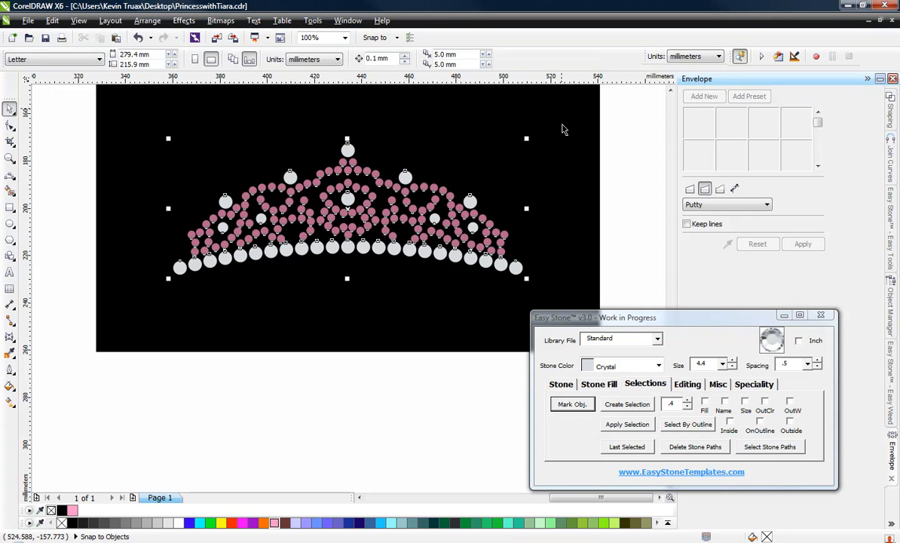
pyautogui.click(745, 402)
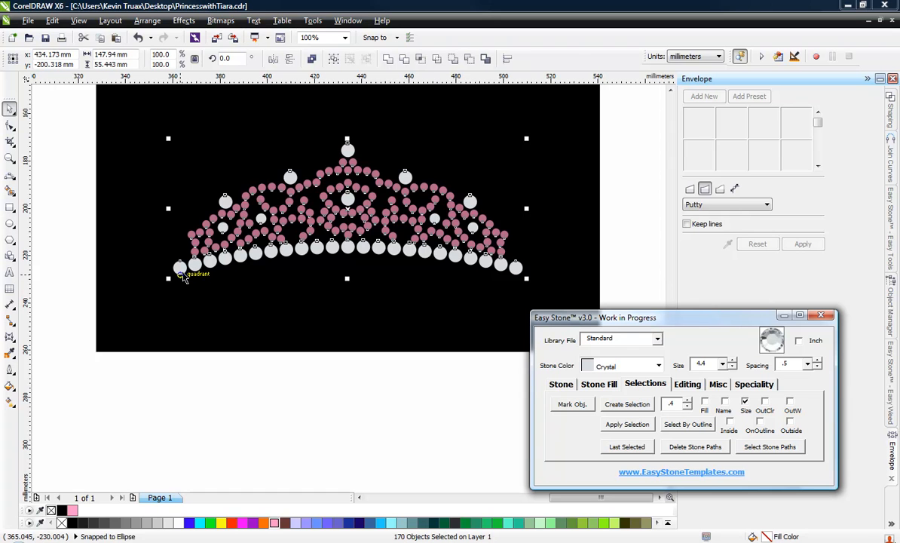
pyautogui.click(629, 404)
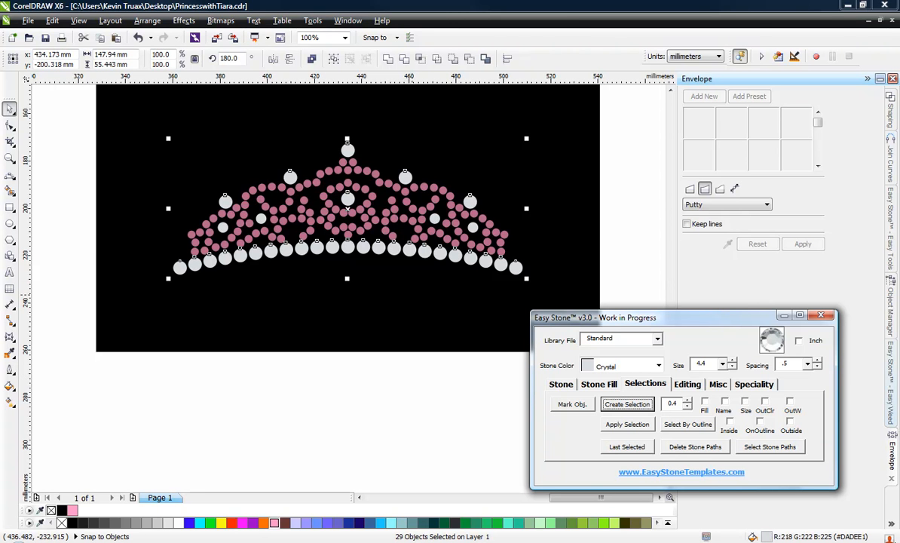
# Resize the selected tiara stones to 4.4 mm Crystal standard stones with Resize/Replace.
pyautogui.doubleClick(710, 364)
pyautogui.click(565, 386)
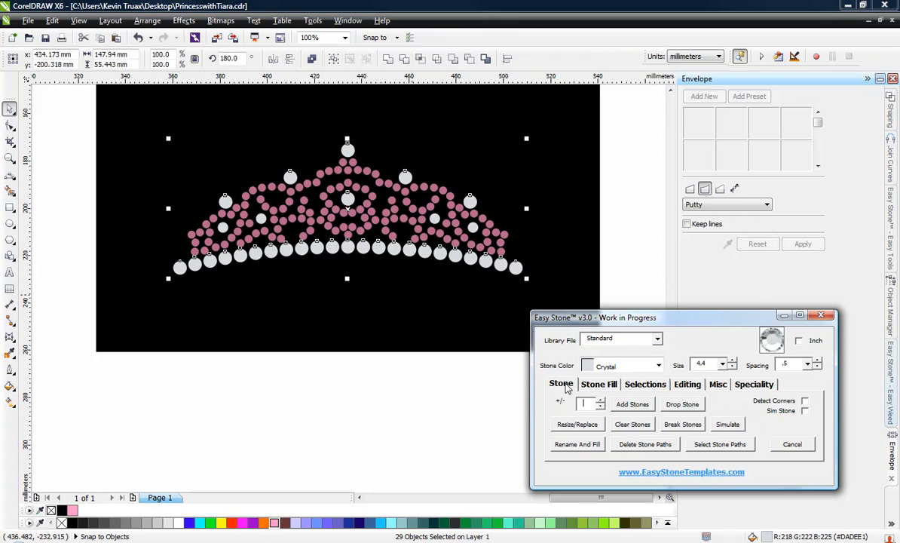
pyautogui.click(591, 424)
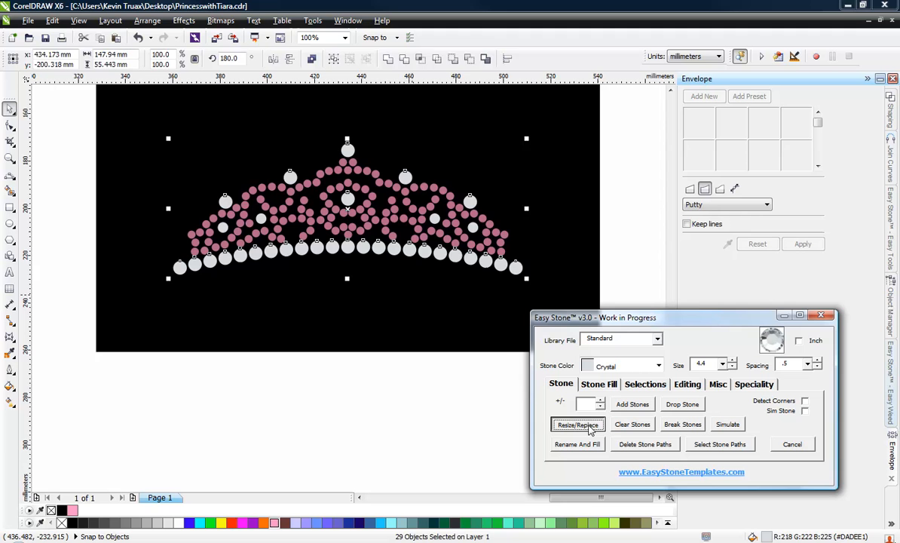
pyautogui.click(231, 430)
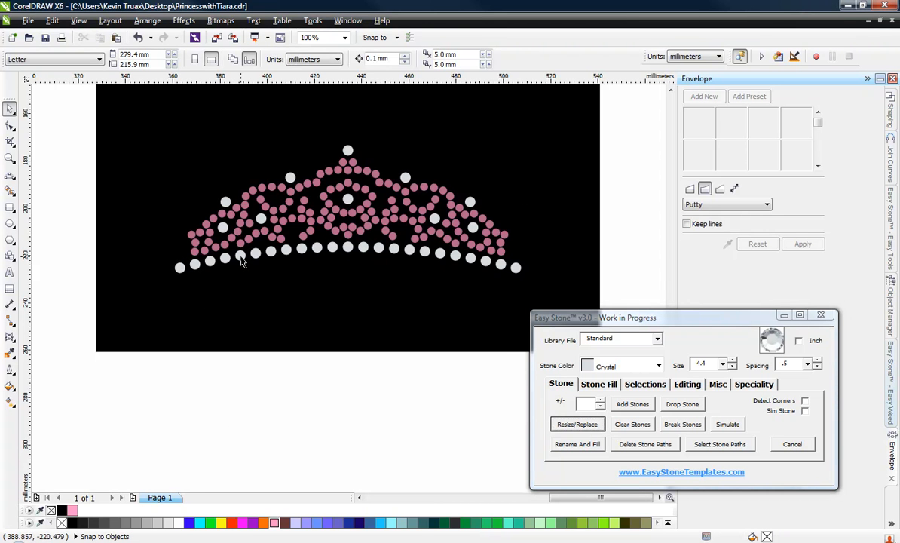
# Check the diameter of the inner crystal stone near the tiara's left end.
pyautogui.click(224, 225)
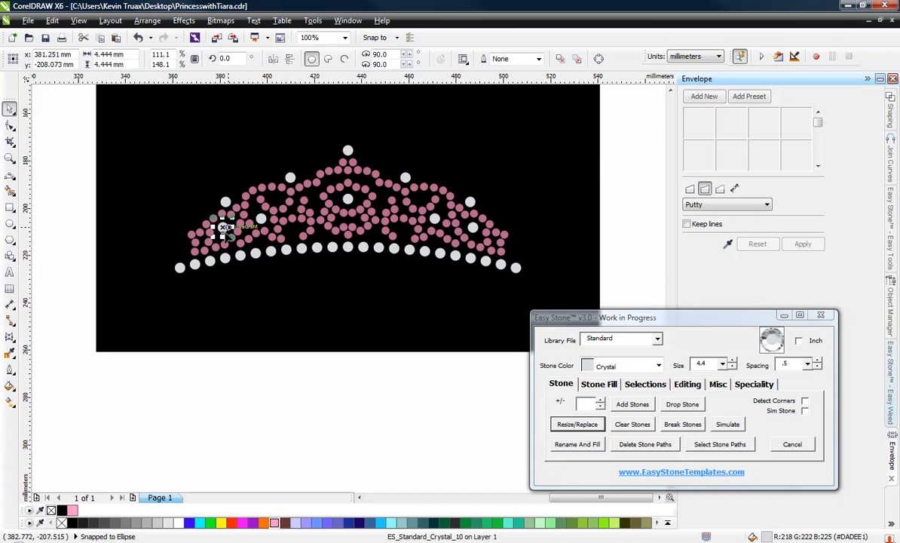
pyautogui.scroll(2, 223, 225)
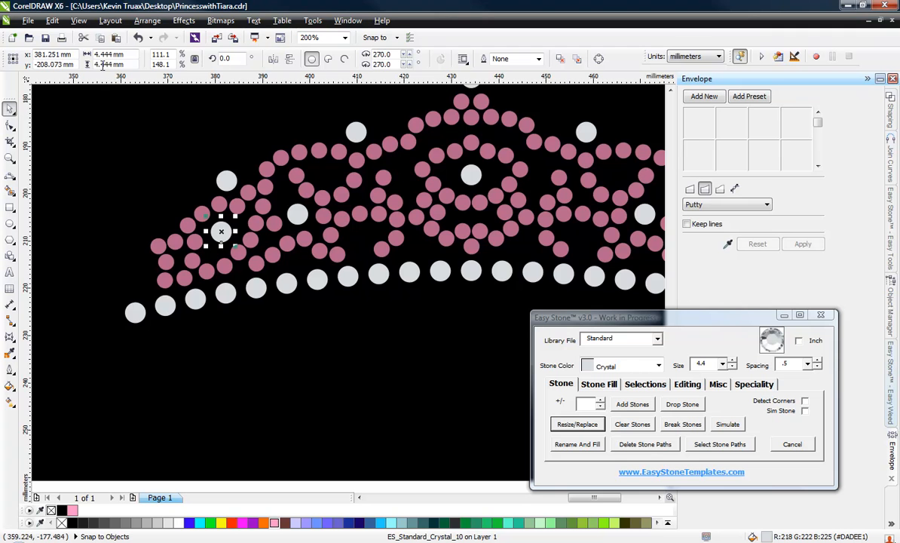
pyautogui.scroll(-2, 216, 178)
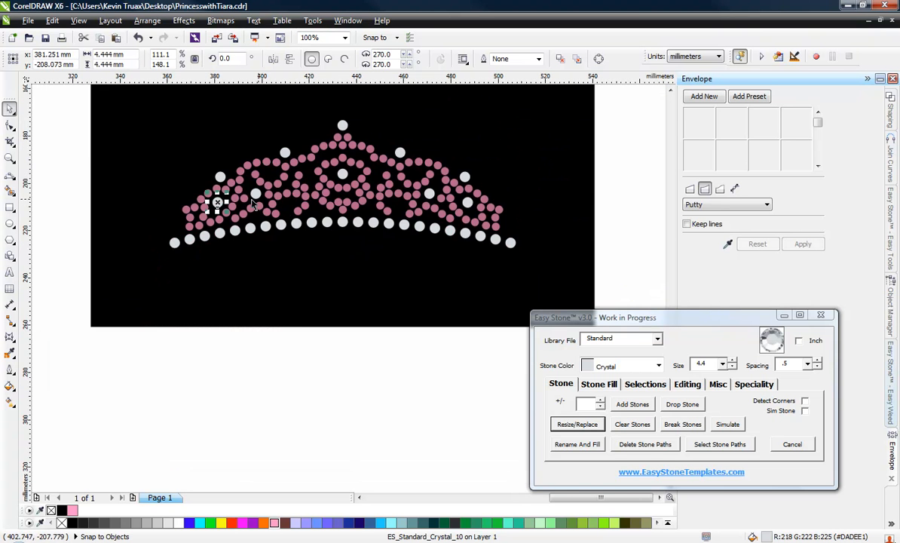
pyautogui.scroll(2, 210, 182)
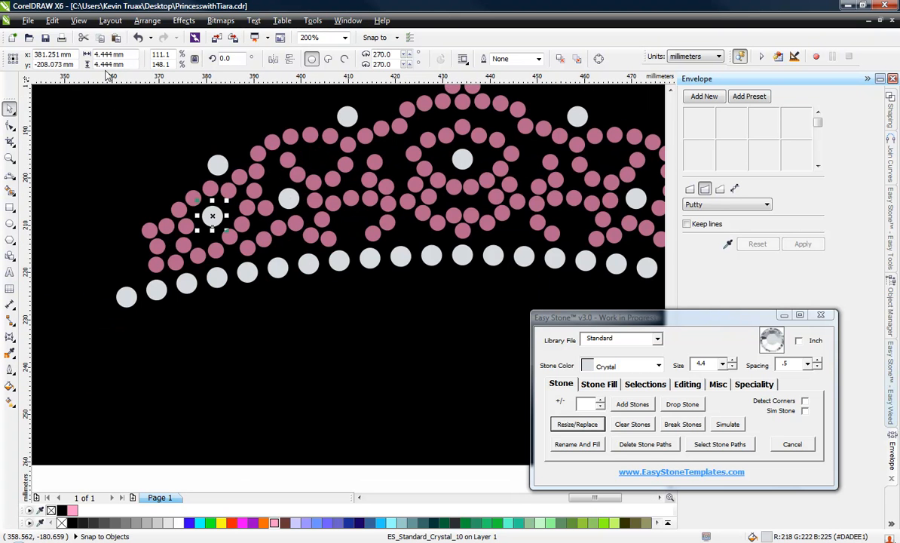
pyautogui.scroll(-2, 308, 202)
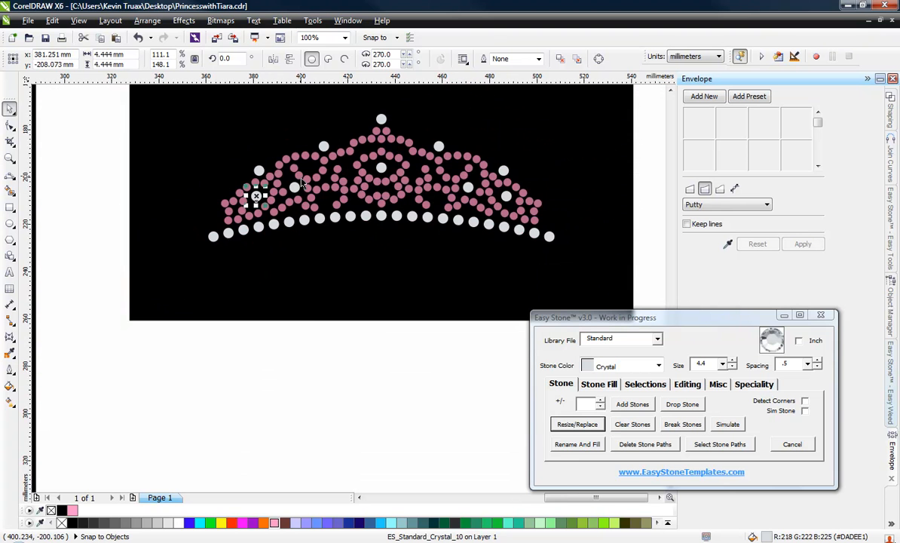
pyautogui.click(311, 362)
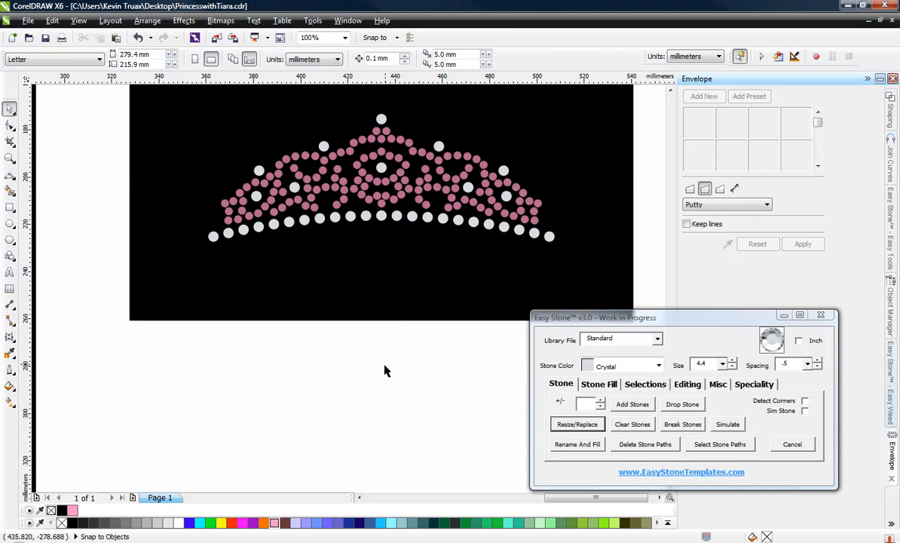
# Lock the black background rectangle behind the tiara.
pyautogui.click(392, 322)
pyautogui.rightClick(392, 316)
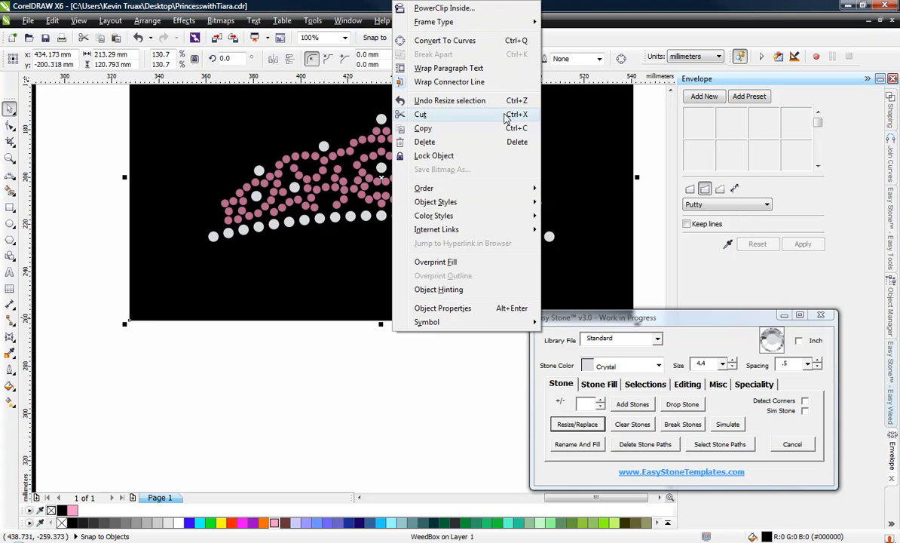
pyautogui.click(487, 155)
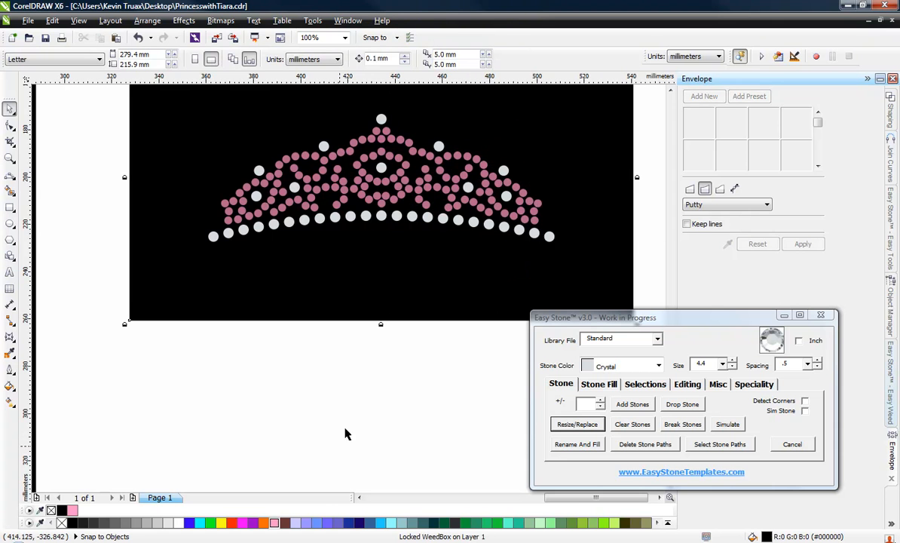
# Duplicate the center crystal stone of the base row into the gap on each side of it.
pyautogui.scroll(1, 366, 204)
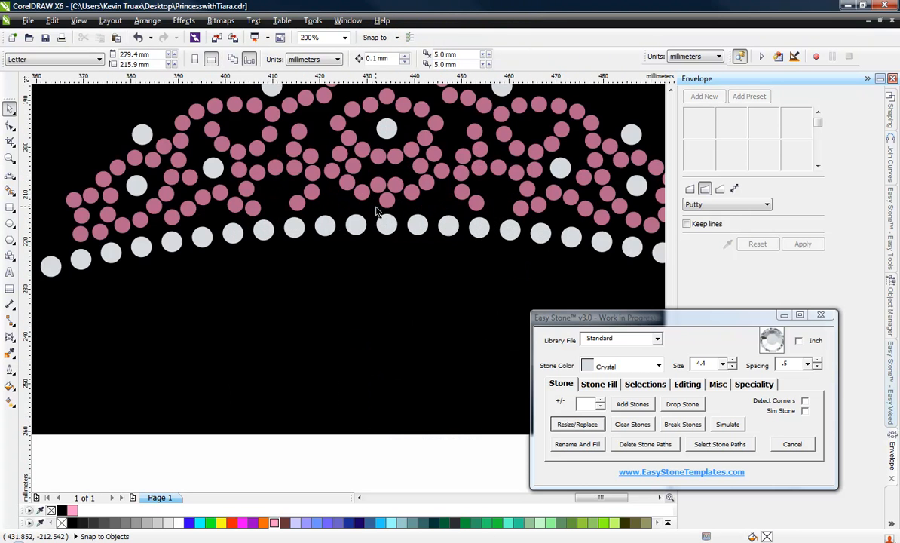
pyautogui.scroll(-1, 377, 212)
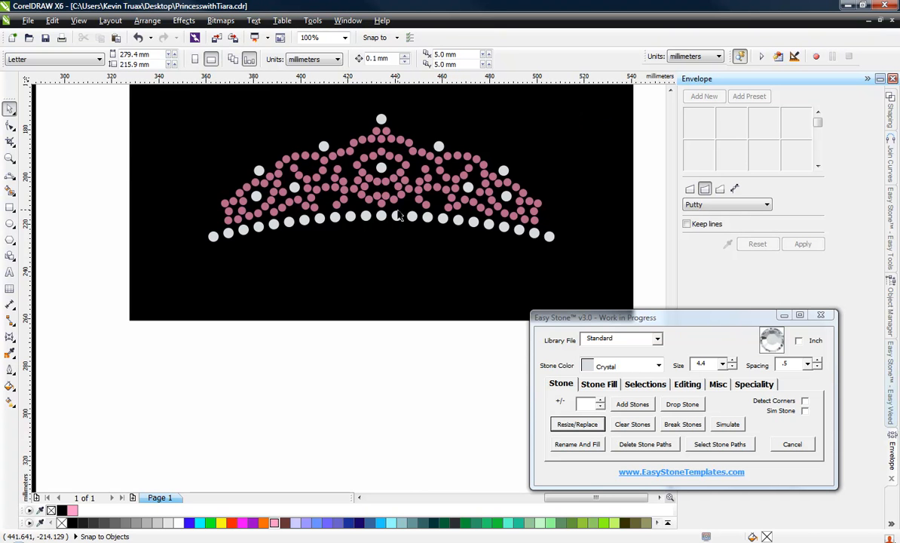
pyautogui.scroll(1, 399, 216)
pyautogui.scroll(-1, 292, 202)
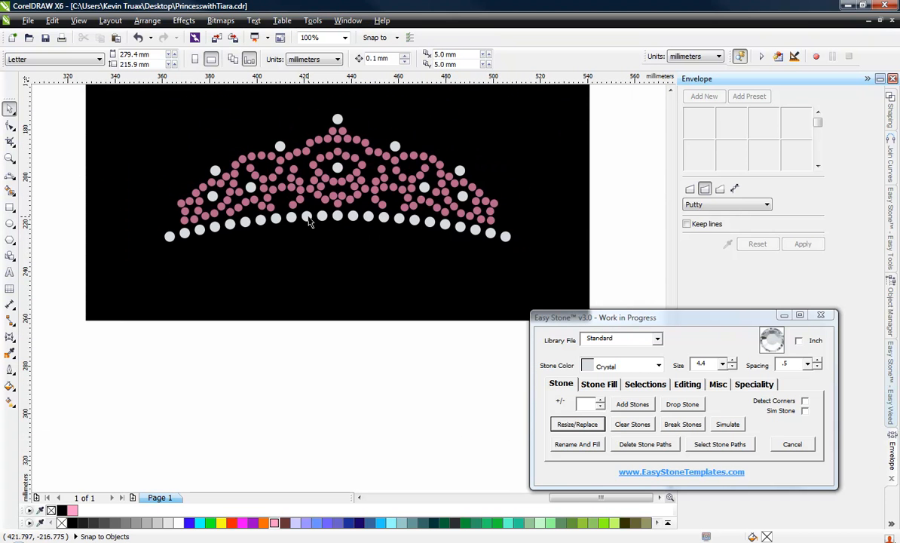
pyautogui.scroll(1, 337, 209)
pyautogui.scroll(2, 337, 210)
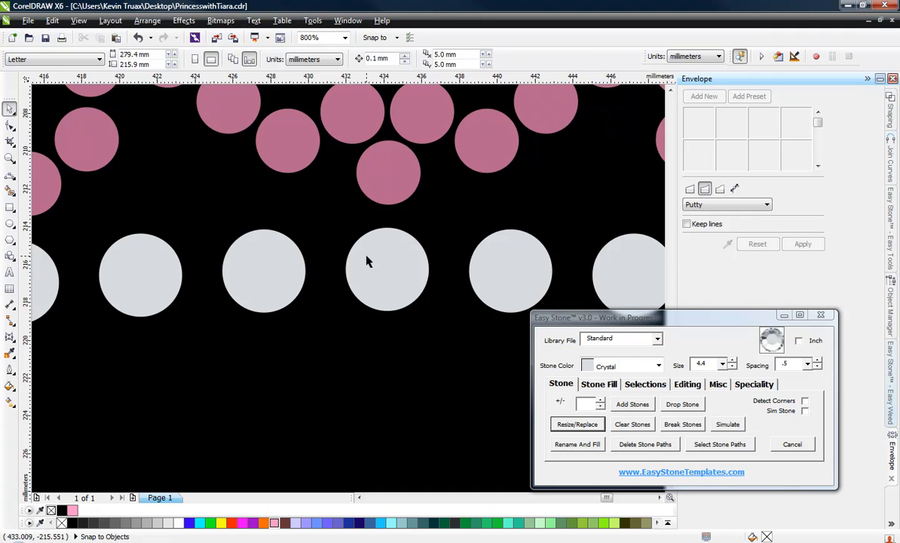
pyautogui.click(367, 255)
pyautogui.moveTo(367, 254); pyautogui.dragTo(308, 256)
pyautogui.rightClick(308, 256)
pyautogui.moveTo(410, 258); pyautogui.dragTo(483, 266)
pyautogui.scroll(-3, 358, 237)
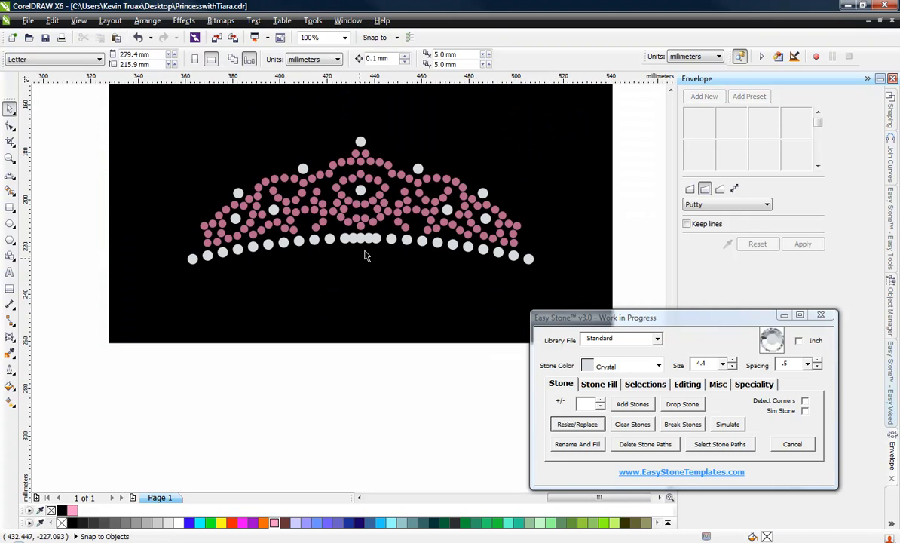
# Select only the base-row stones matching a marked crystal stone's size and distribute their centers evenly in the horizontal direction.
pyautogui.click(375, 238)
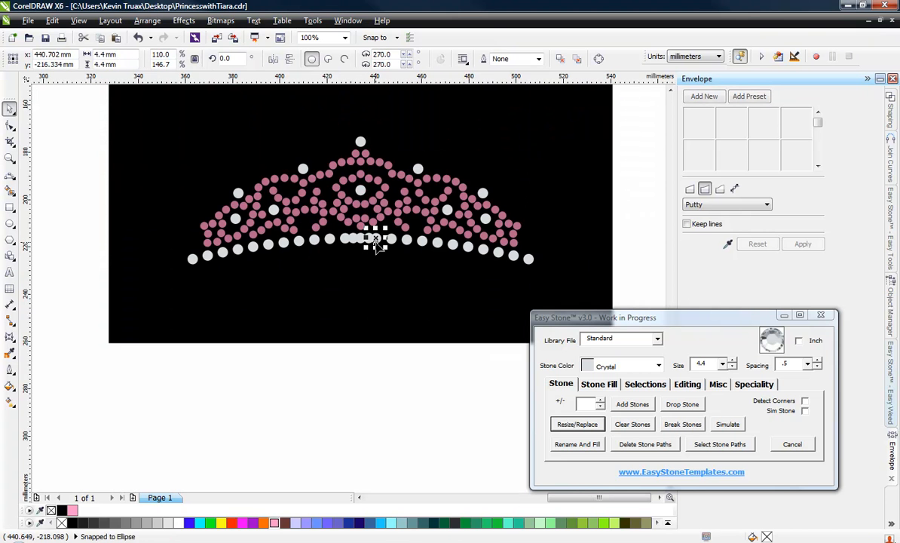
pyautogui.click(646, 385)
pyautogui.click(587, 406)
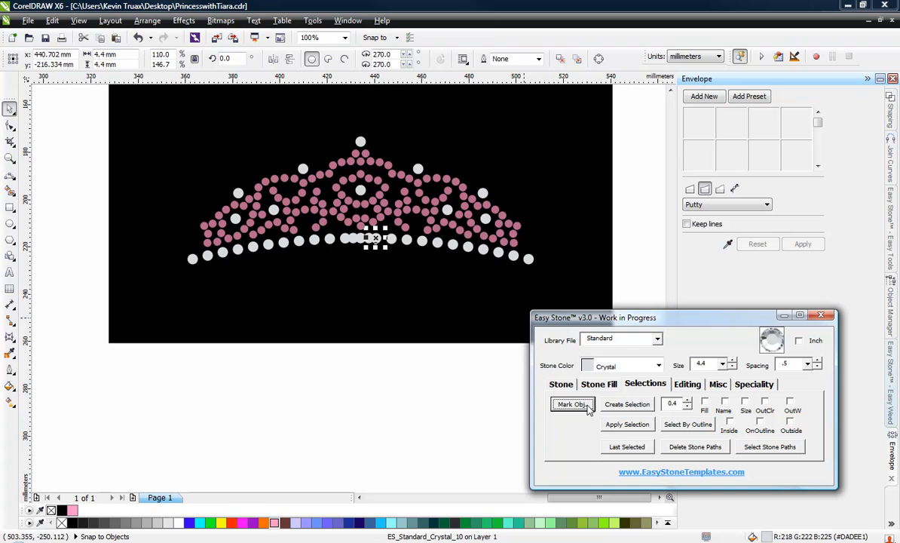
pyautogui.click(147, 402)
pyautogui.moveTo(130, 376); pyautogui.dragTo(559, 231)
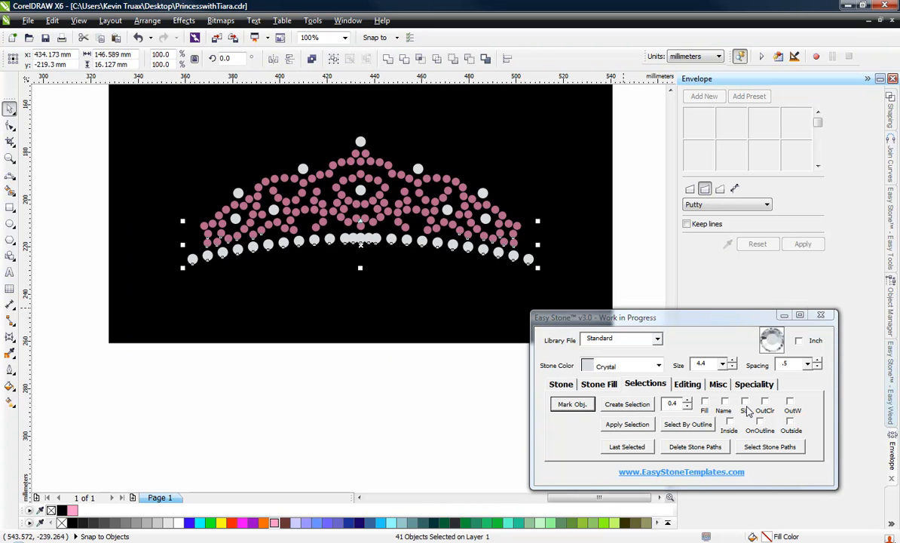
pyautogui.click(746, 408)
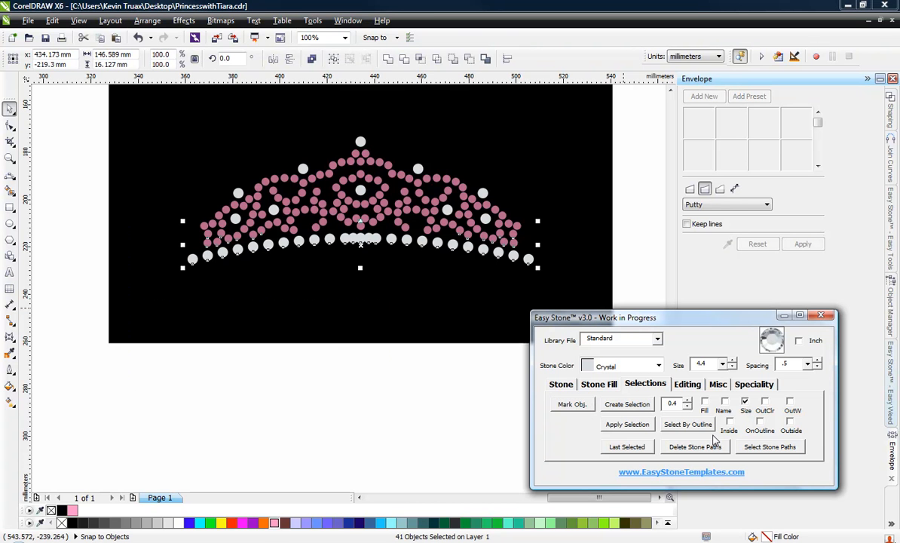
pyautogui.click(633, 410)
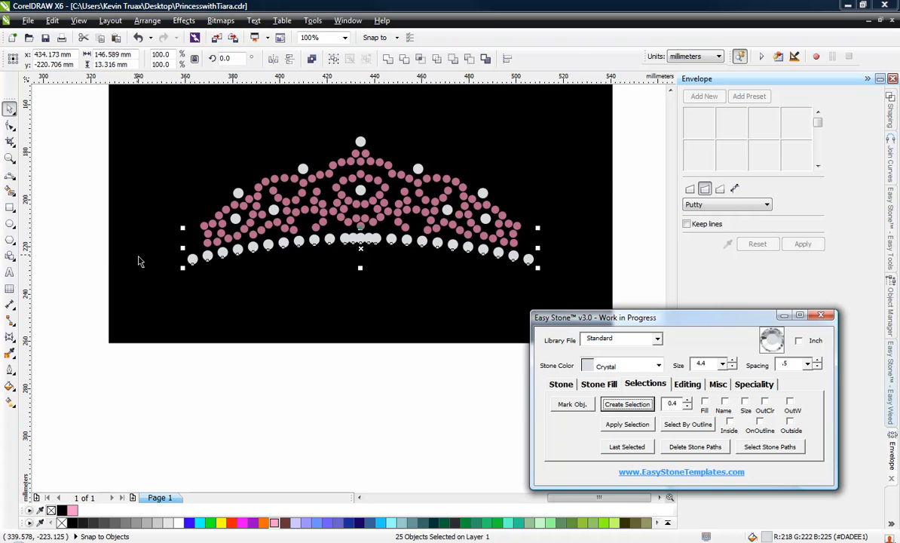
pyautogui.click(386, 6)
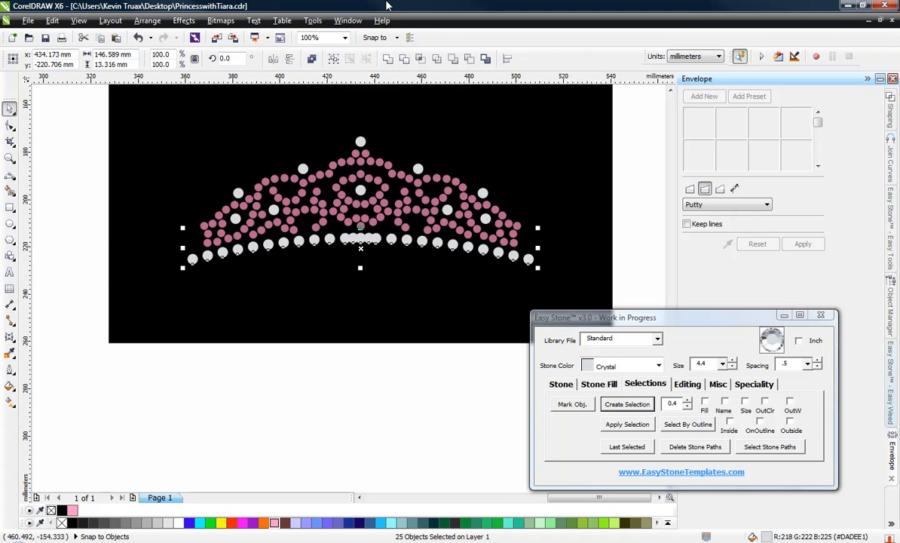
pyautogui.hotkey('shift', 'e')
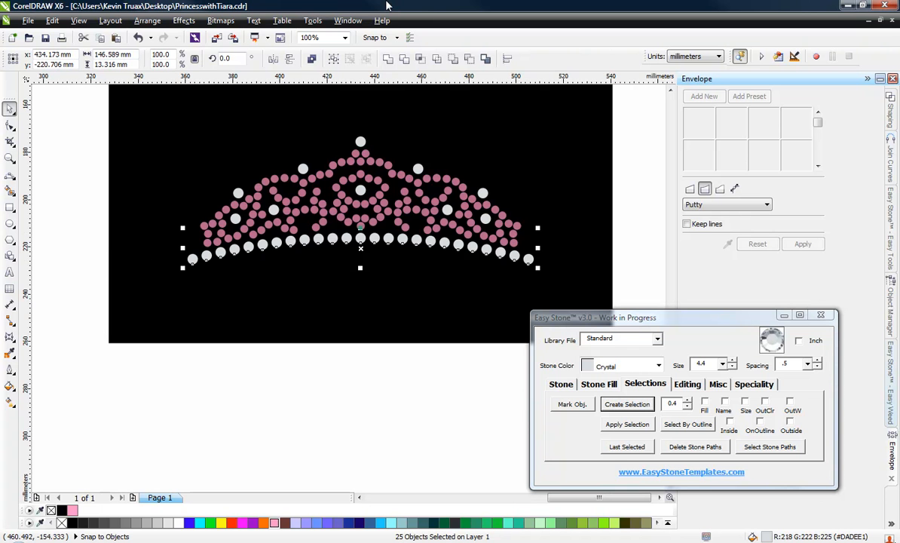
pyautogui.click(368, 420)
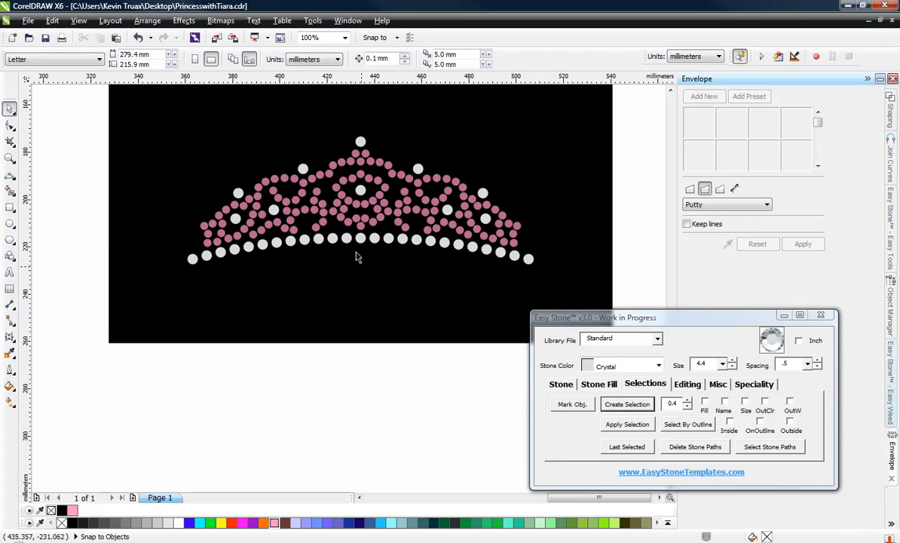
# Add two more base-row crystals by copying the center stone into the gaps on both its sides.
pyautogui.scroll(3, 359, 253)
pyautogui.scroll(2, 362, 214)
pyautogui.moveTo(268, 217); pyautogui.dragTo(262, 212)
pyautogui.rightClick(262, 212)
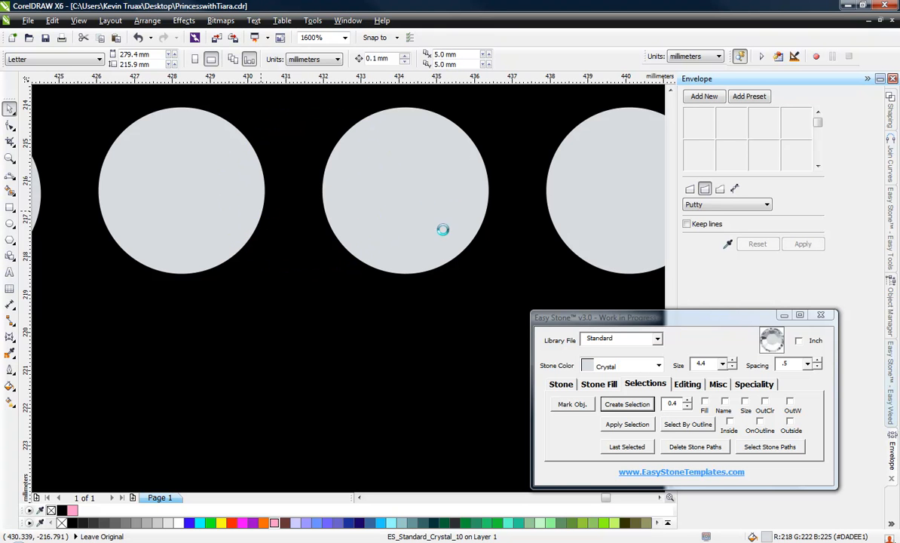
pyautogui.moveTo(430, 225); pyautogui.dragTo(528, 225)
pyautogui.rightClick(528, 225)
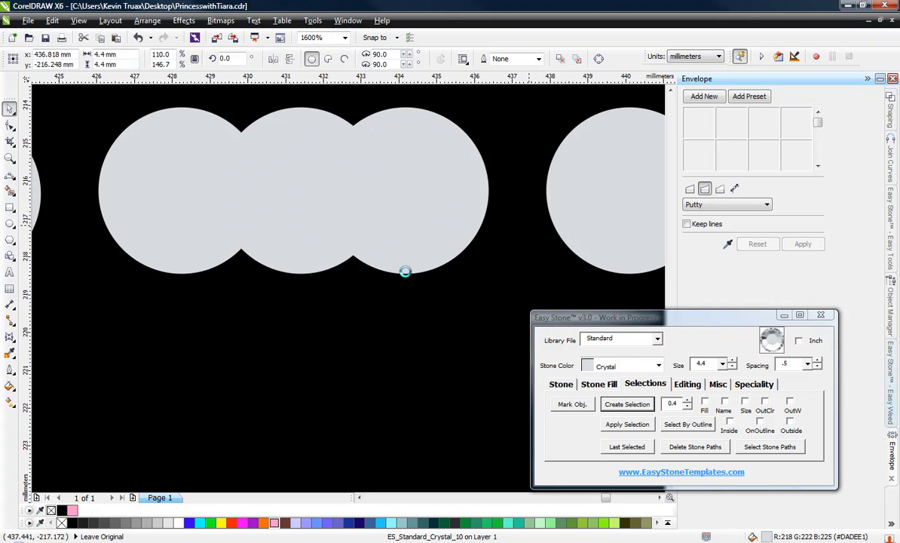
pyautogui.scroll(-1, 411, 261)
pyautogui.scroll(-3, 354, 247)
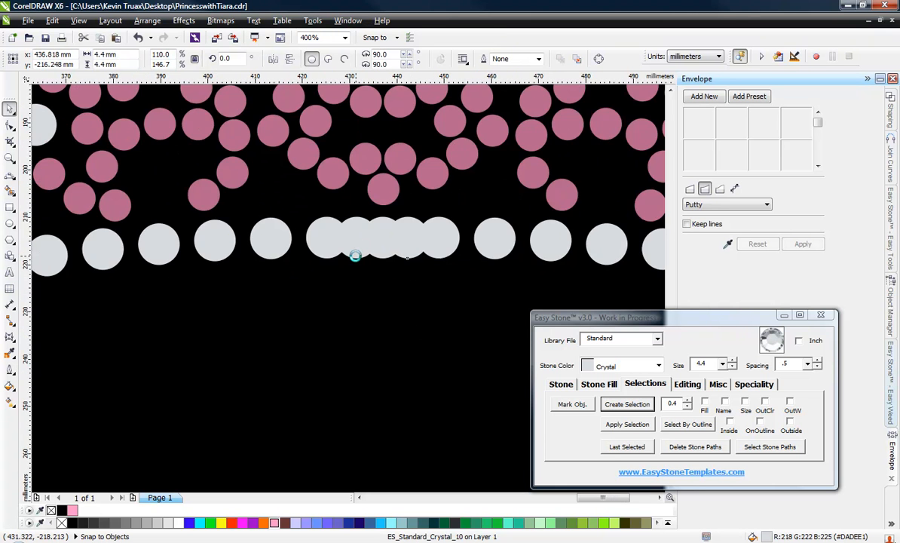
pyautogui.click(308, 428)
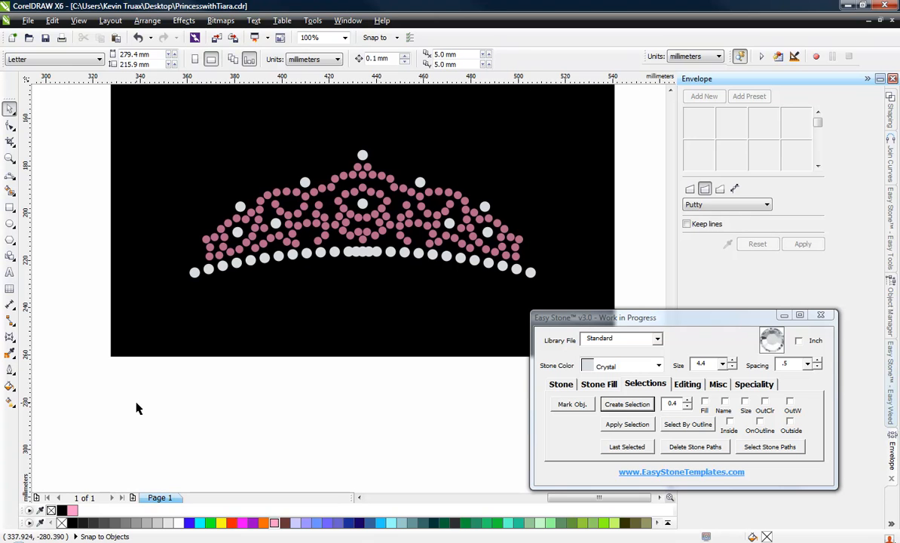
# Filter the enlarged base row by stone size and spread all its crystals evenly across the row's width.
pyautogui.click(306, 254)
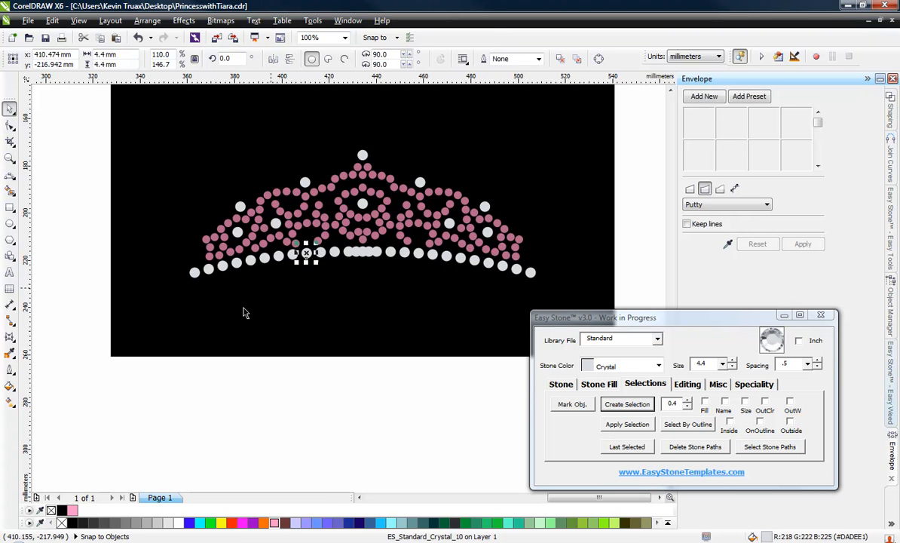
pyautogui.click(197, 405)
pyautogui.moveTo(153, 394); pyautogui.dragTo(637, 226)
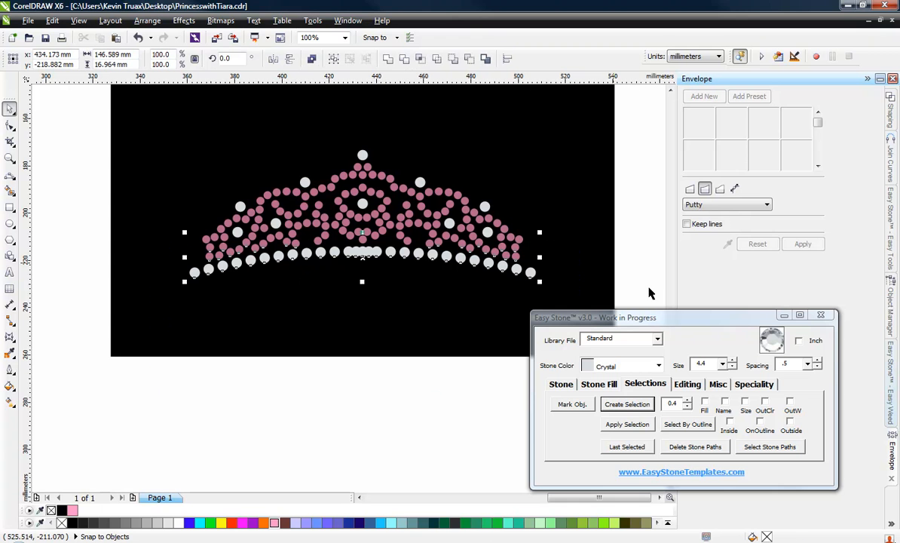
pyautogui.click(745, 402)
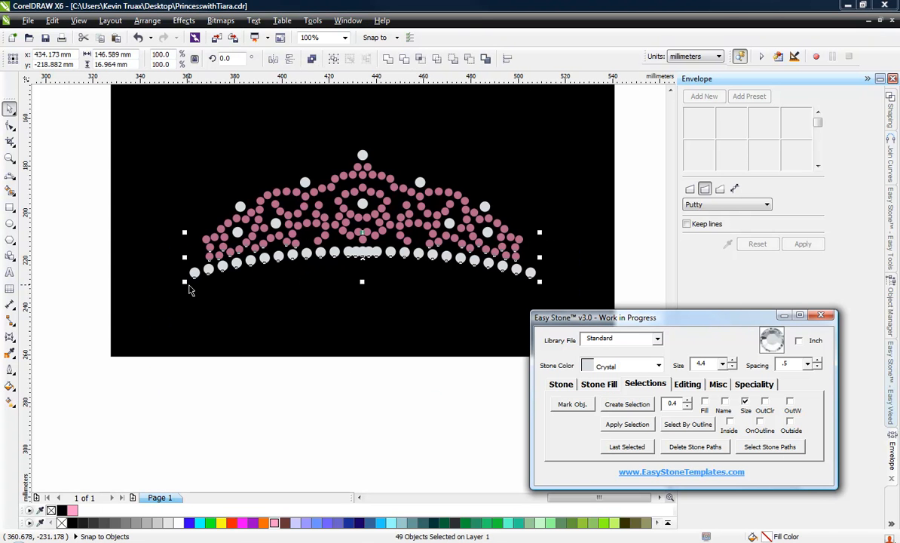
pyautogui.click(619, 405)
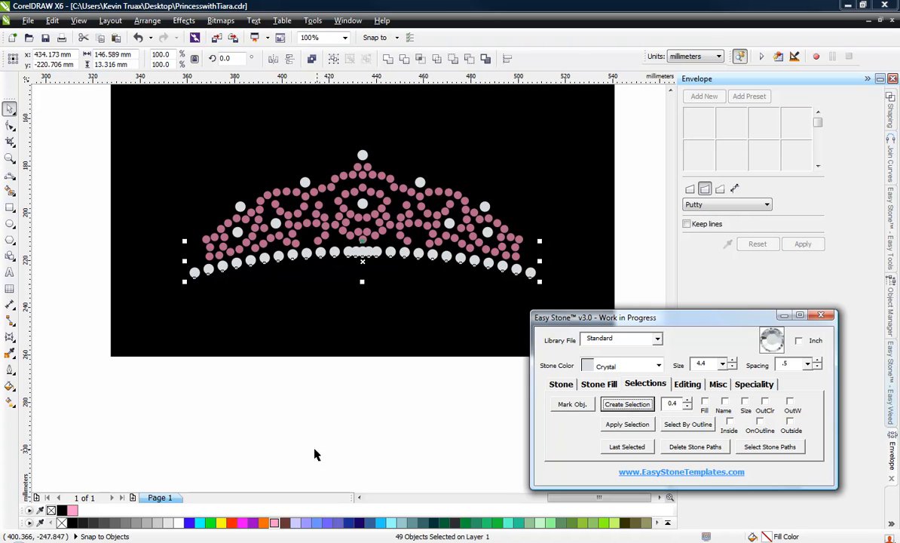
pyautogui.click(465, 5)
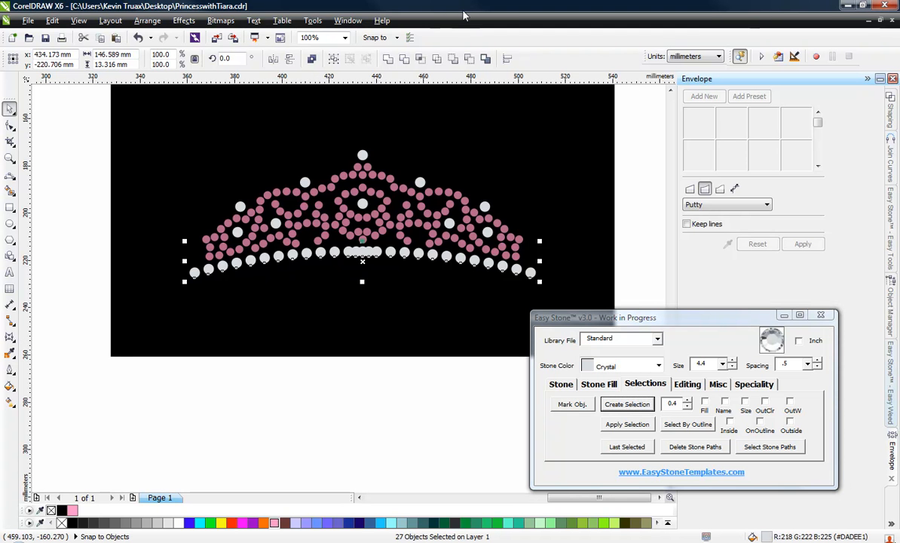
pyautogui.hotkey('shift', 'e')
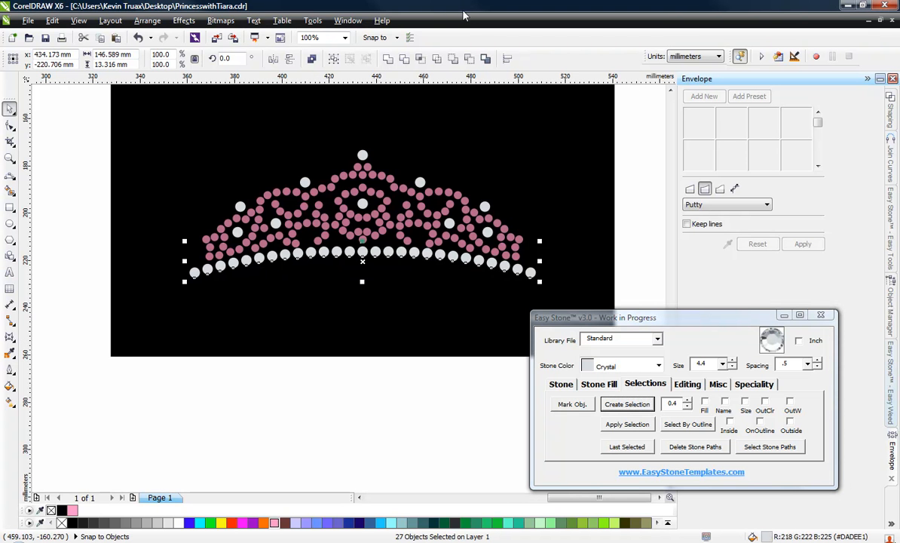
pyautogui.click(374, 385)
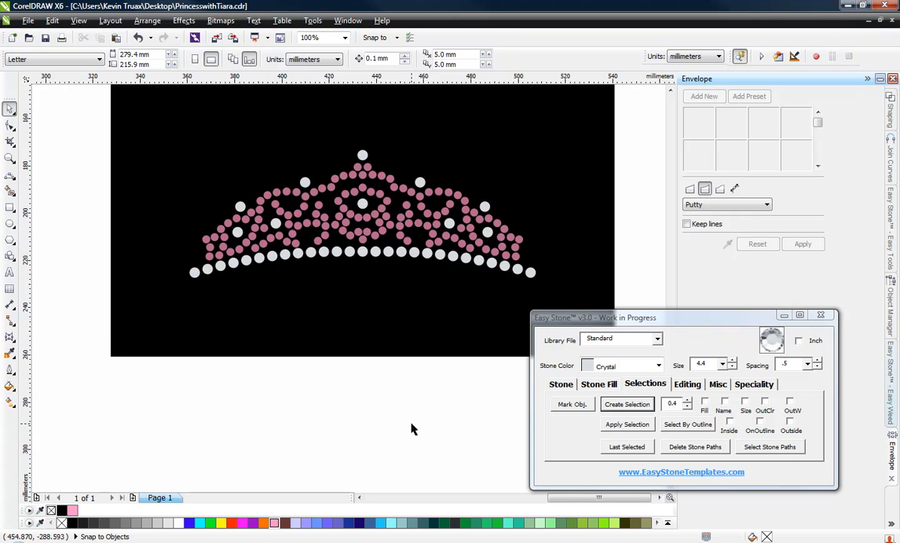
# Switch the document units to inches and select the whole enlarged tiara to check its size.
pyautogui.moveTo(94, 114); pyautogui.dragTo(615, 324)
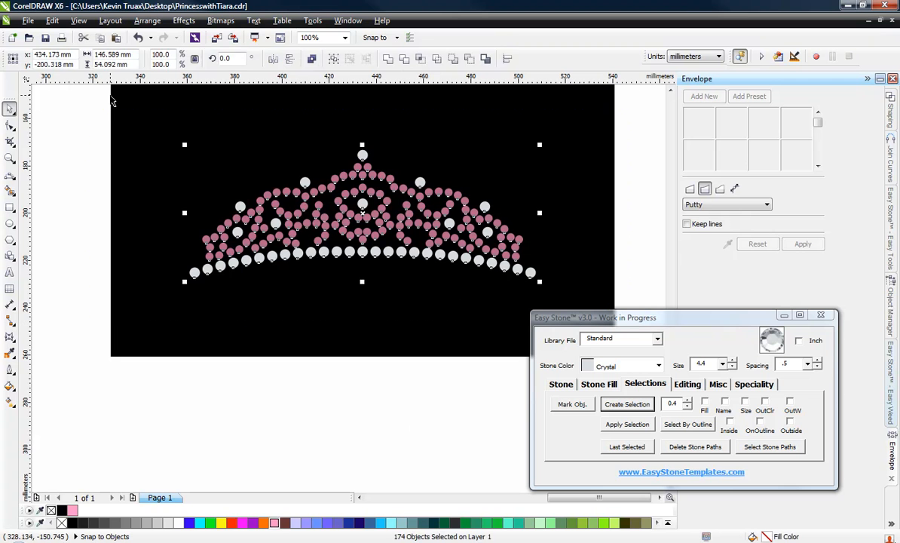
pyautogui.click(105, 168)
pyautogui.click(316, 59)
pyautogui.click(298, 76)
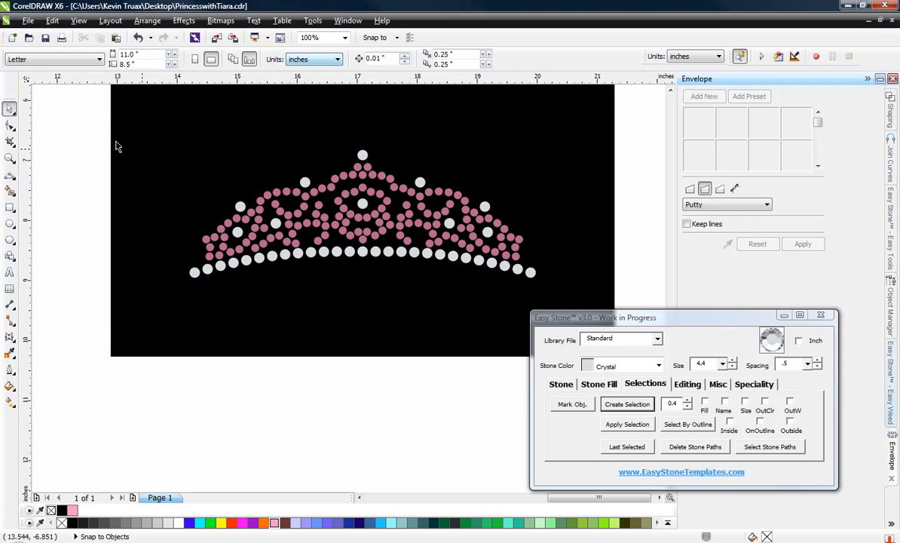
pyautogui.moveTo(76, 114); pyautogui.dragTo(641, 343)
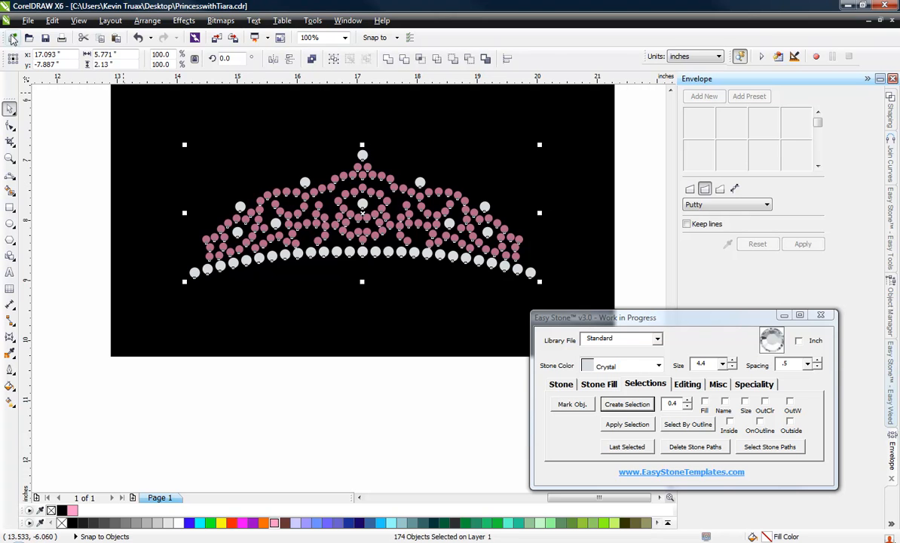
# Move the enlarged tiara onto the Princess design above the end of the lettering and rotate it to about 343.8 degrees.
pyautogui.scroll(-2, 462, 309)
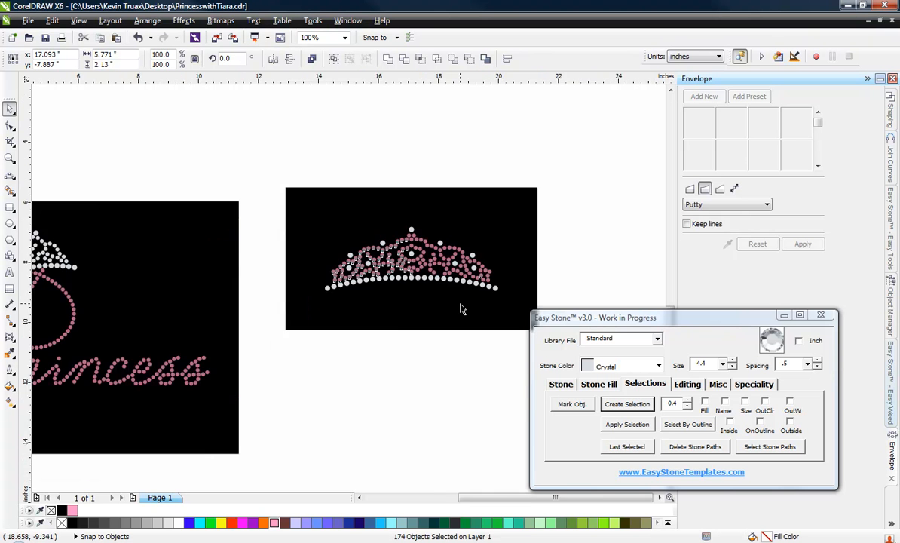
pyautogui.scroll(-2, 462, 309)
pyautogui.scroll(2, 428, 305)
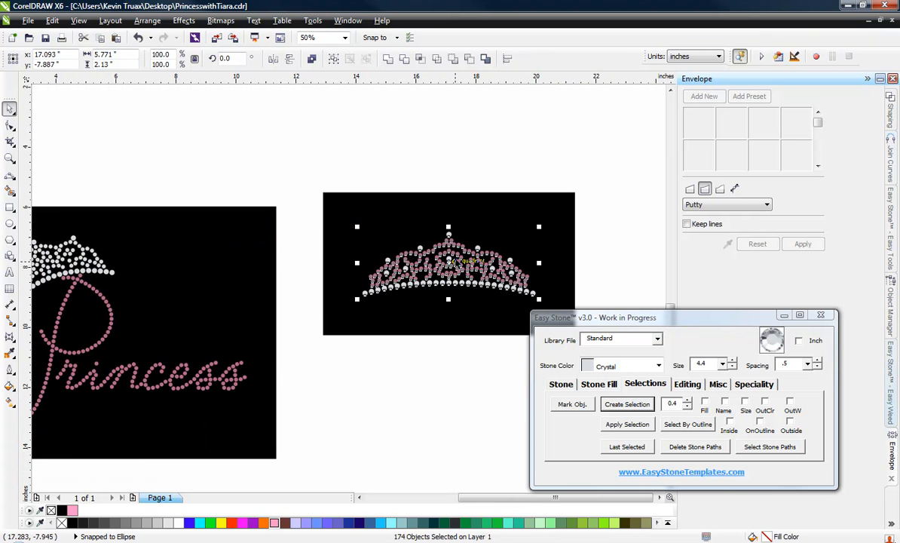
pyautogui.moveTo(455, 264); pyautogui.dragTo(211, 311)
pyautogui.click(212, 302)
pyautogui.moveTo(304, 287); pyautogui.dragTo(301, 313)
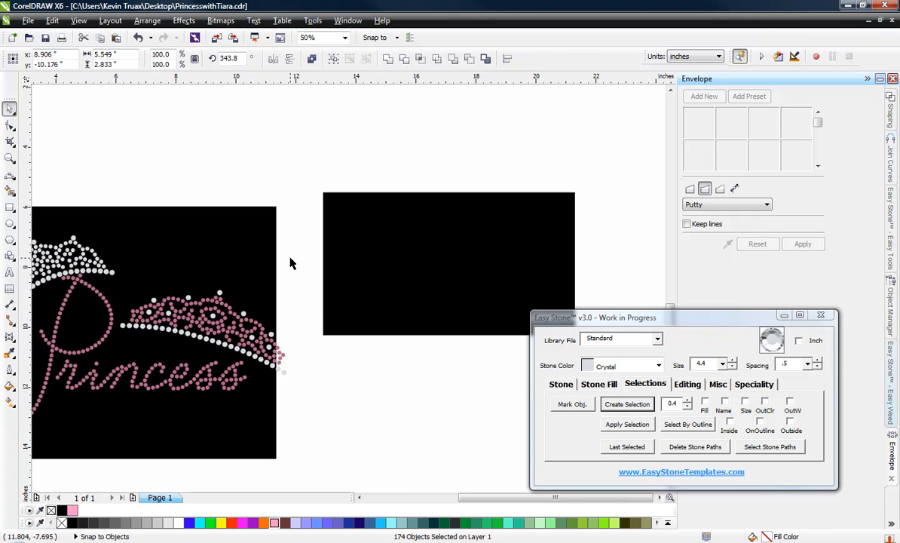
# Delete the black weedbox rectangle behind the Princess lettering.
pyautogui.click(293, 263)
pyautogui.click(265, 254)
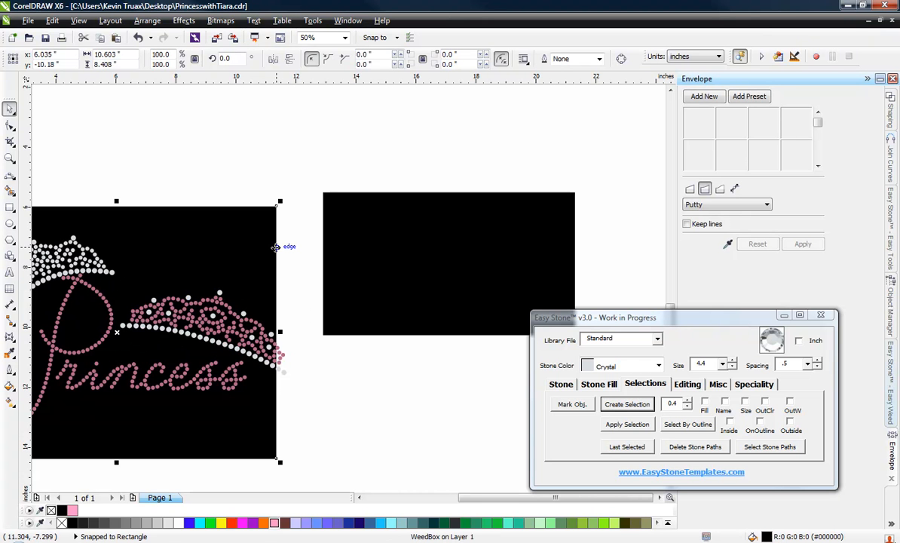
pyautogui.press('Delete')
# Add a new weedbox with a weed margin of 25 around the whole Princess design, including both tiaras.
pyautogui.scroll(-1, 272, 256)
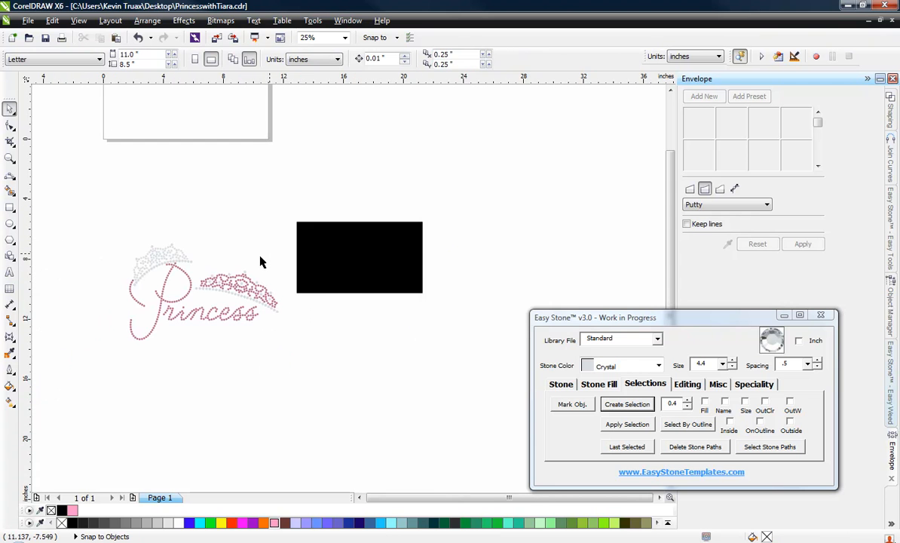
pyautogui.scroll(1, 152, 327)
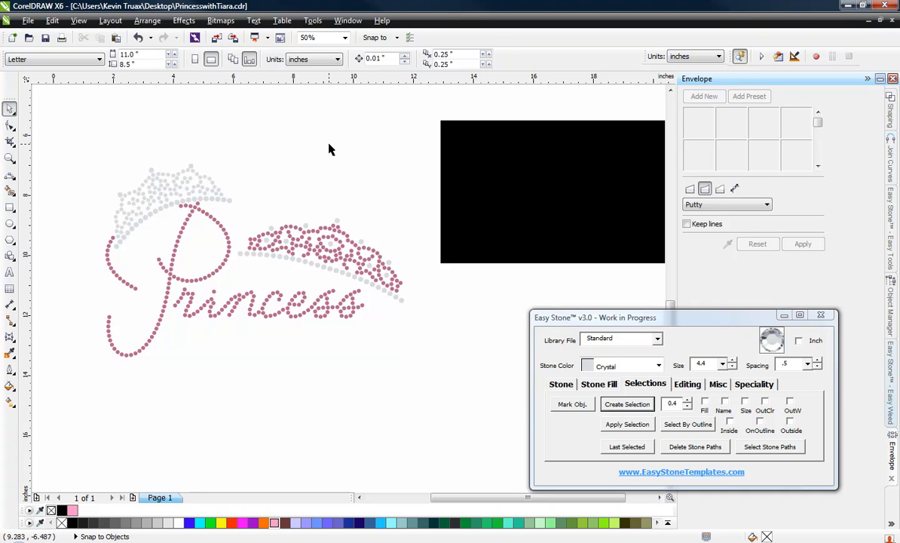
pyautogui.scroll(-1, 335, 151)
pyautogui.moveTo(166, 128); pyautogui.dragTo(400, 281)
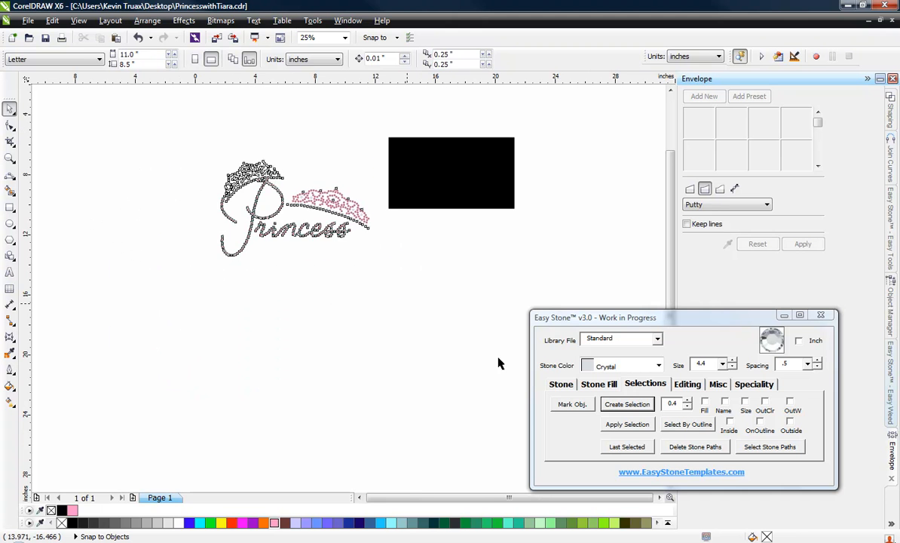
pyautogui.click(719, 385)
pyautogui.click(622, 404)
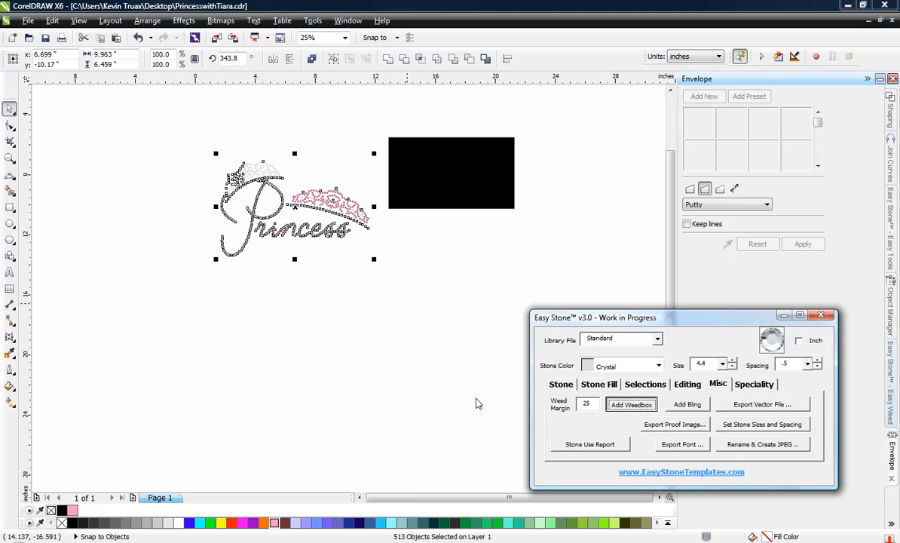
pyautogui.click(313, 369)
pyautogui.scroll(1, 291, 167)
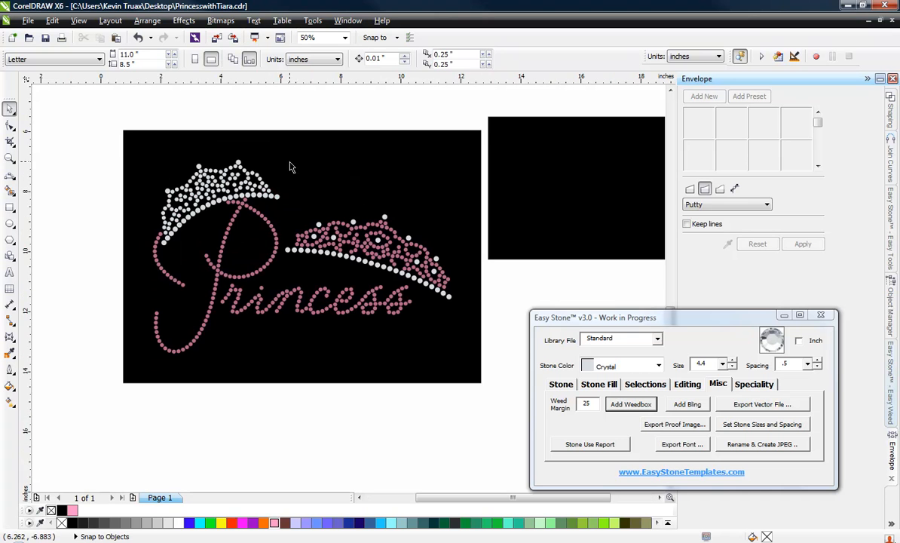